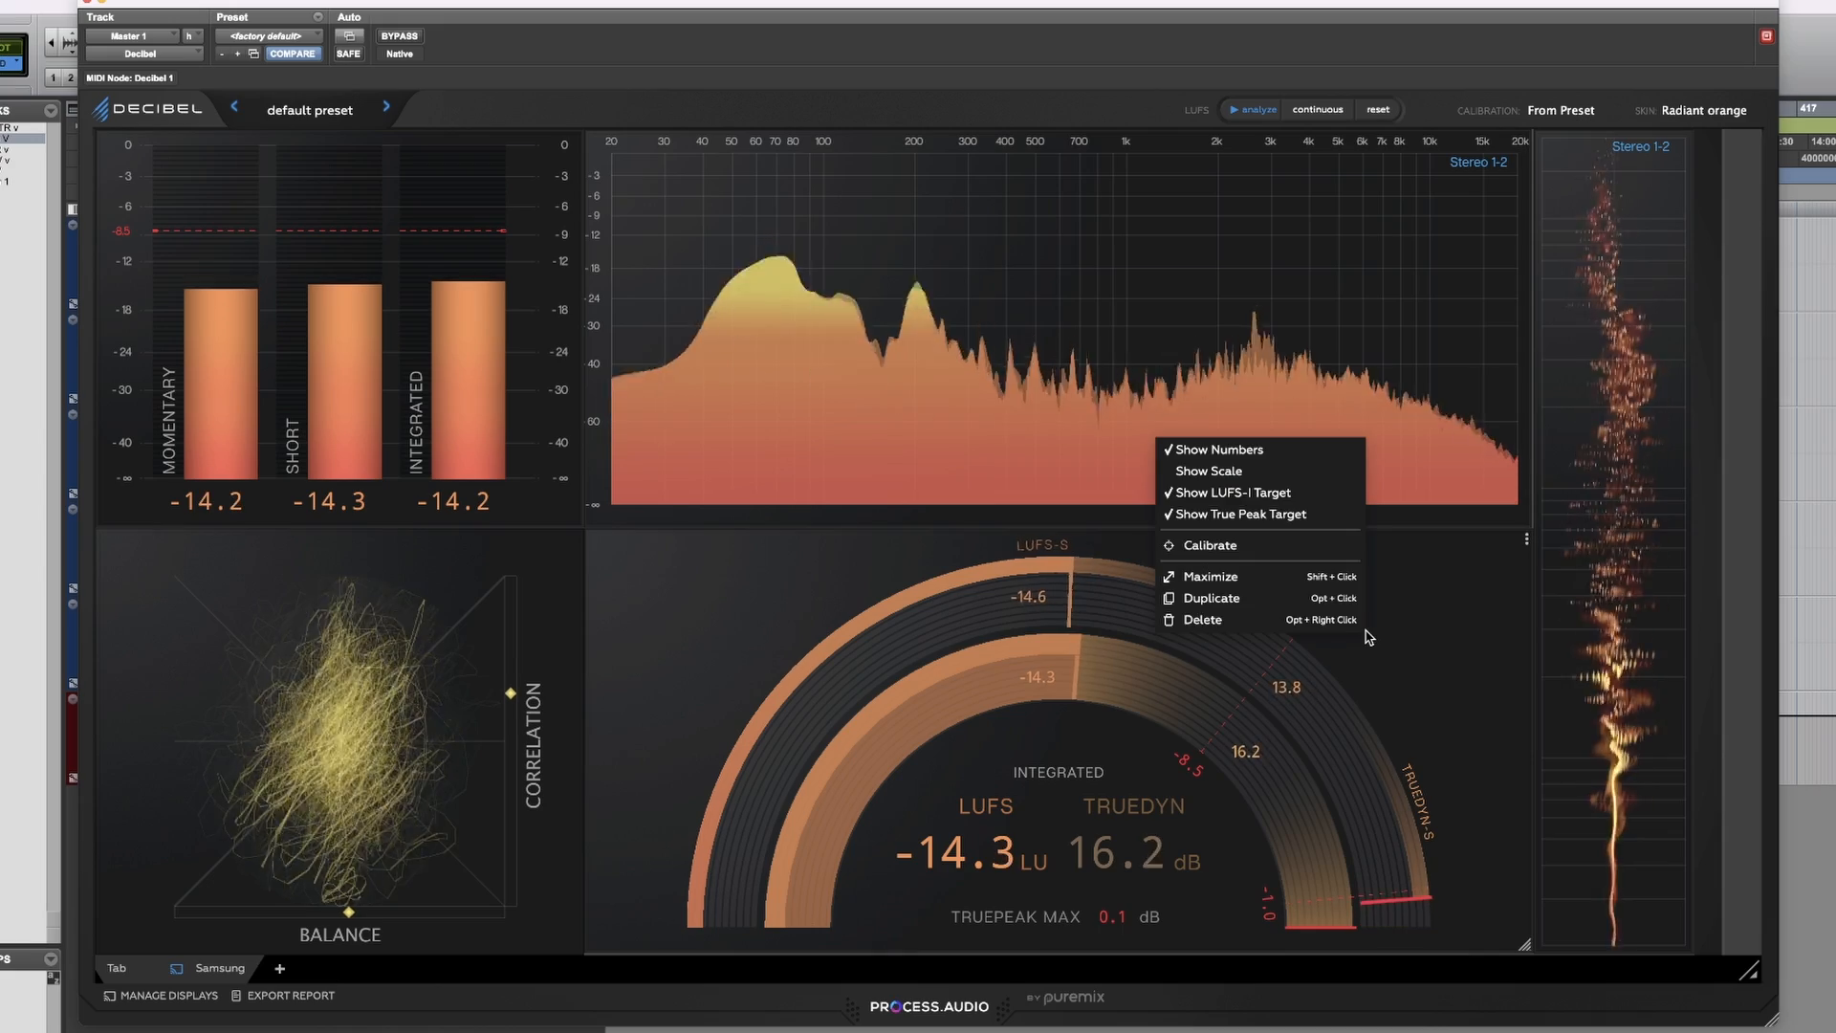
Delete the Super Meter and Spectrum Analyzer modules, and move the LUFS Meter and Phase Scope next to the Stereo Cloud.
left_click(1233, 617)
right_click(974, 444)
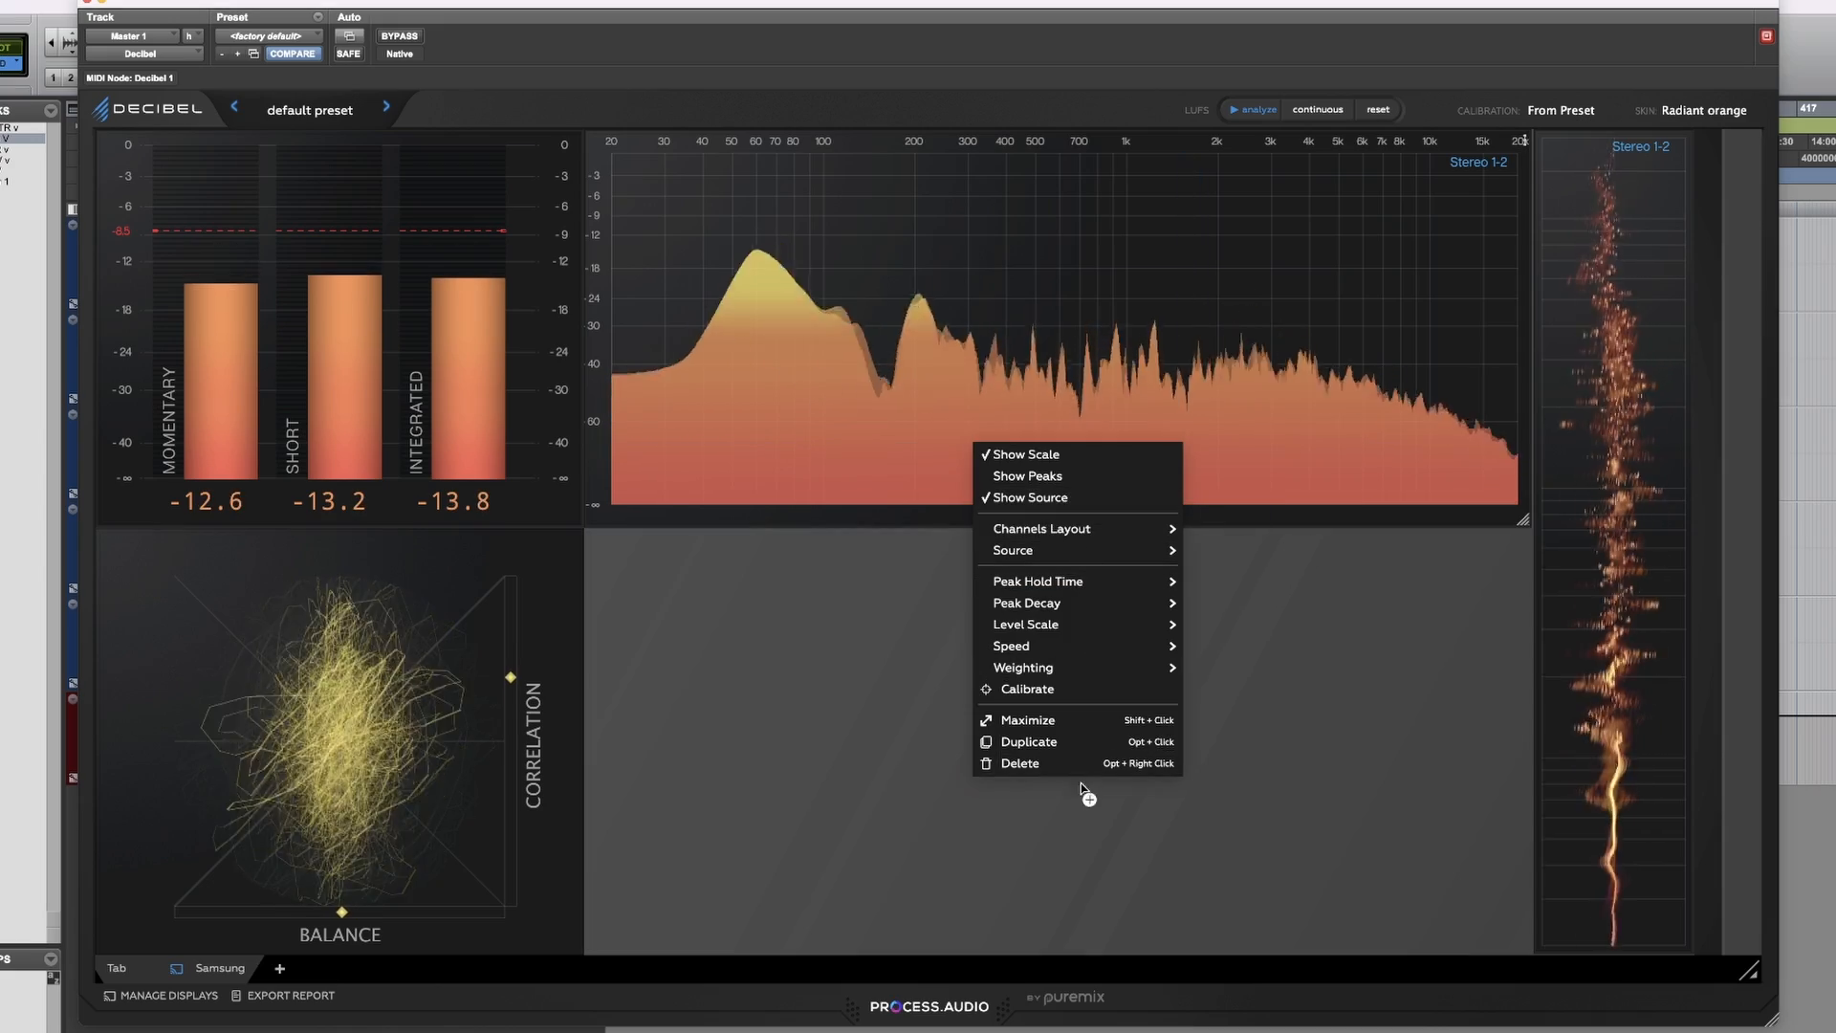
left_click(1033, 764)
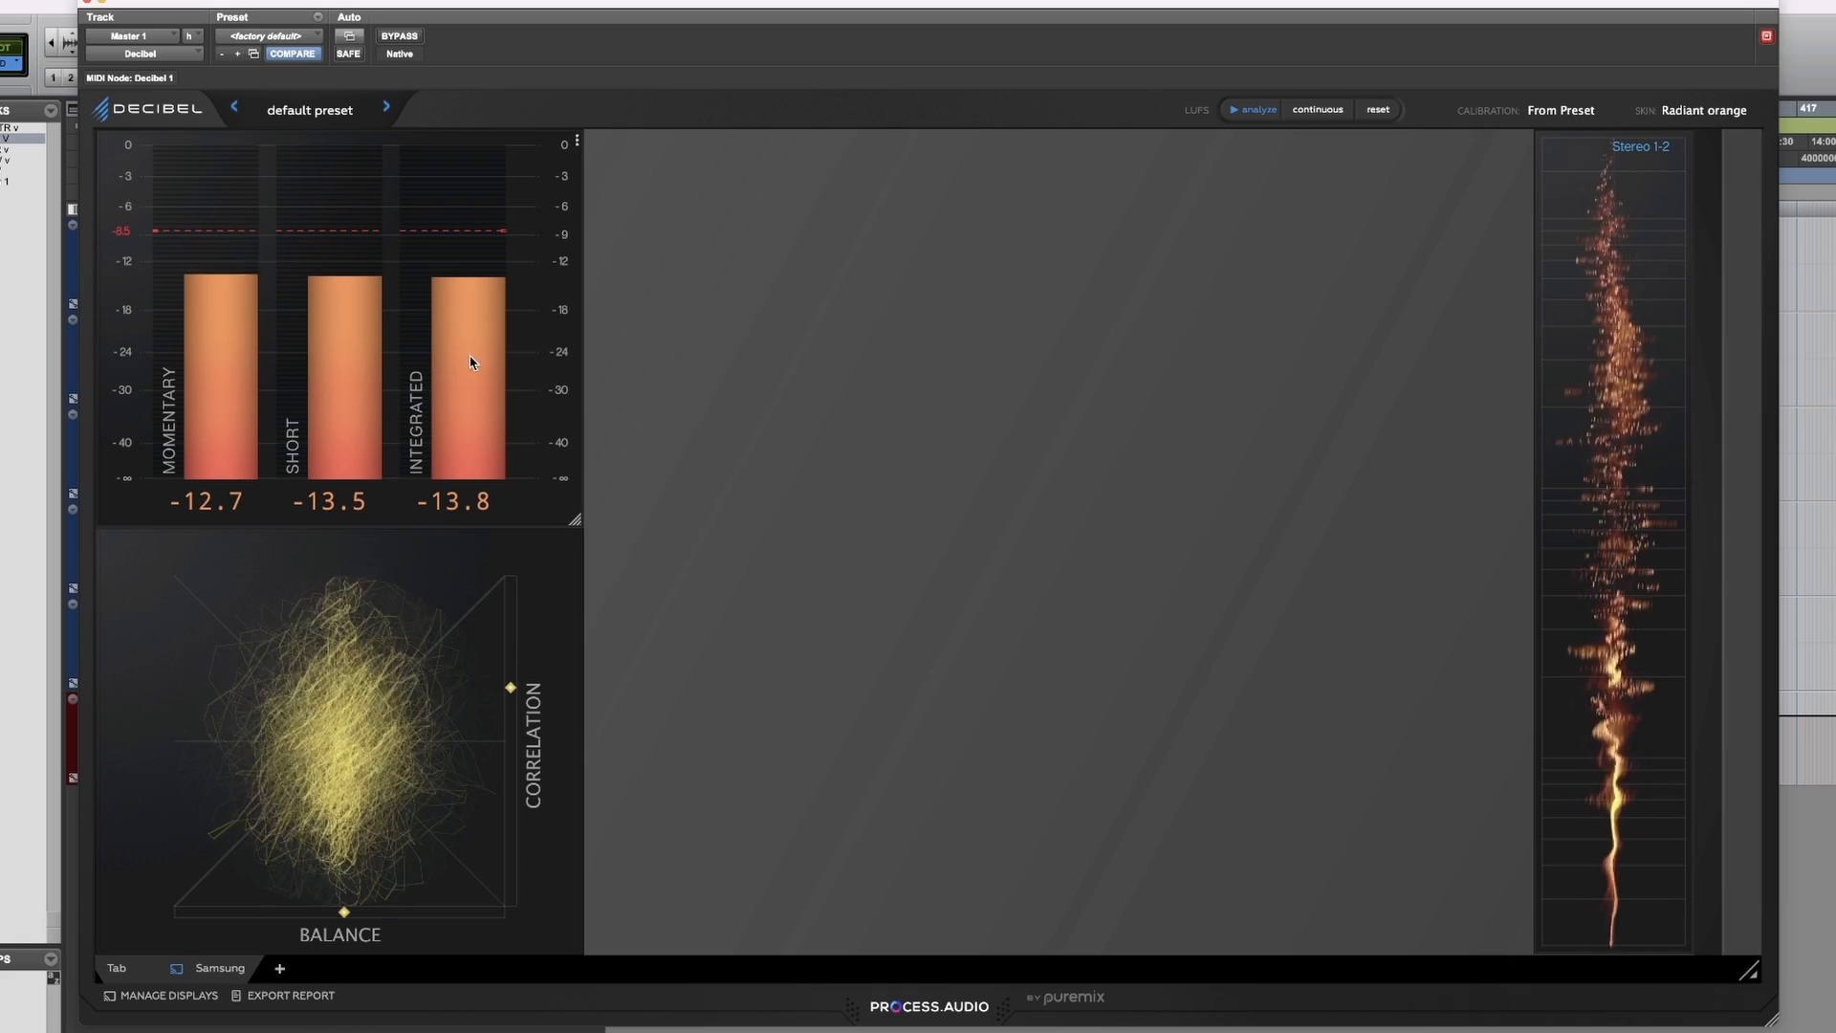
left_click_drag(472, 360, 1550, 349)
left_click_drag(521, 677, 1427, 697)
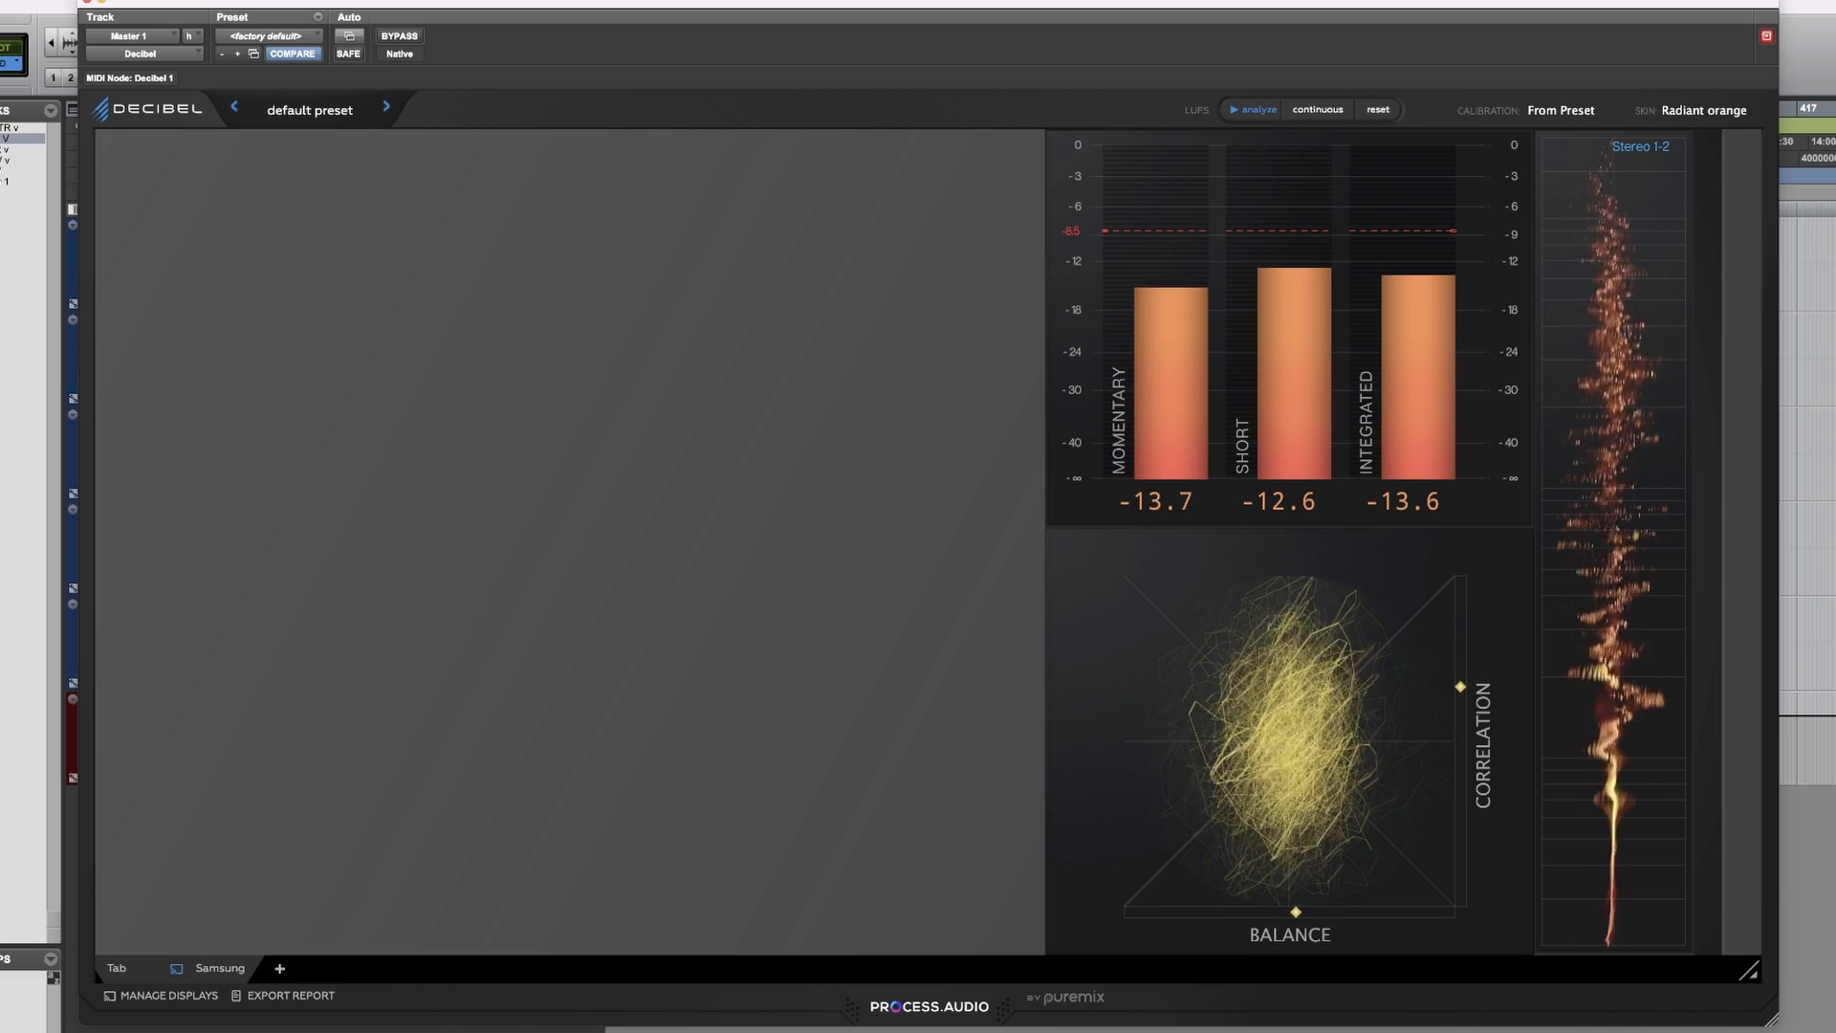
Add a LUFS Histogram module to the empty area, enlarge it and place it in the area's upper corner.
left_click(359, 255)
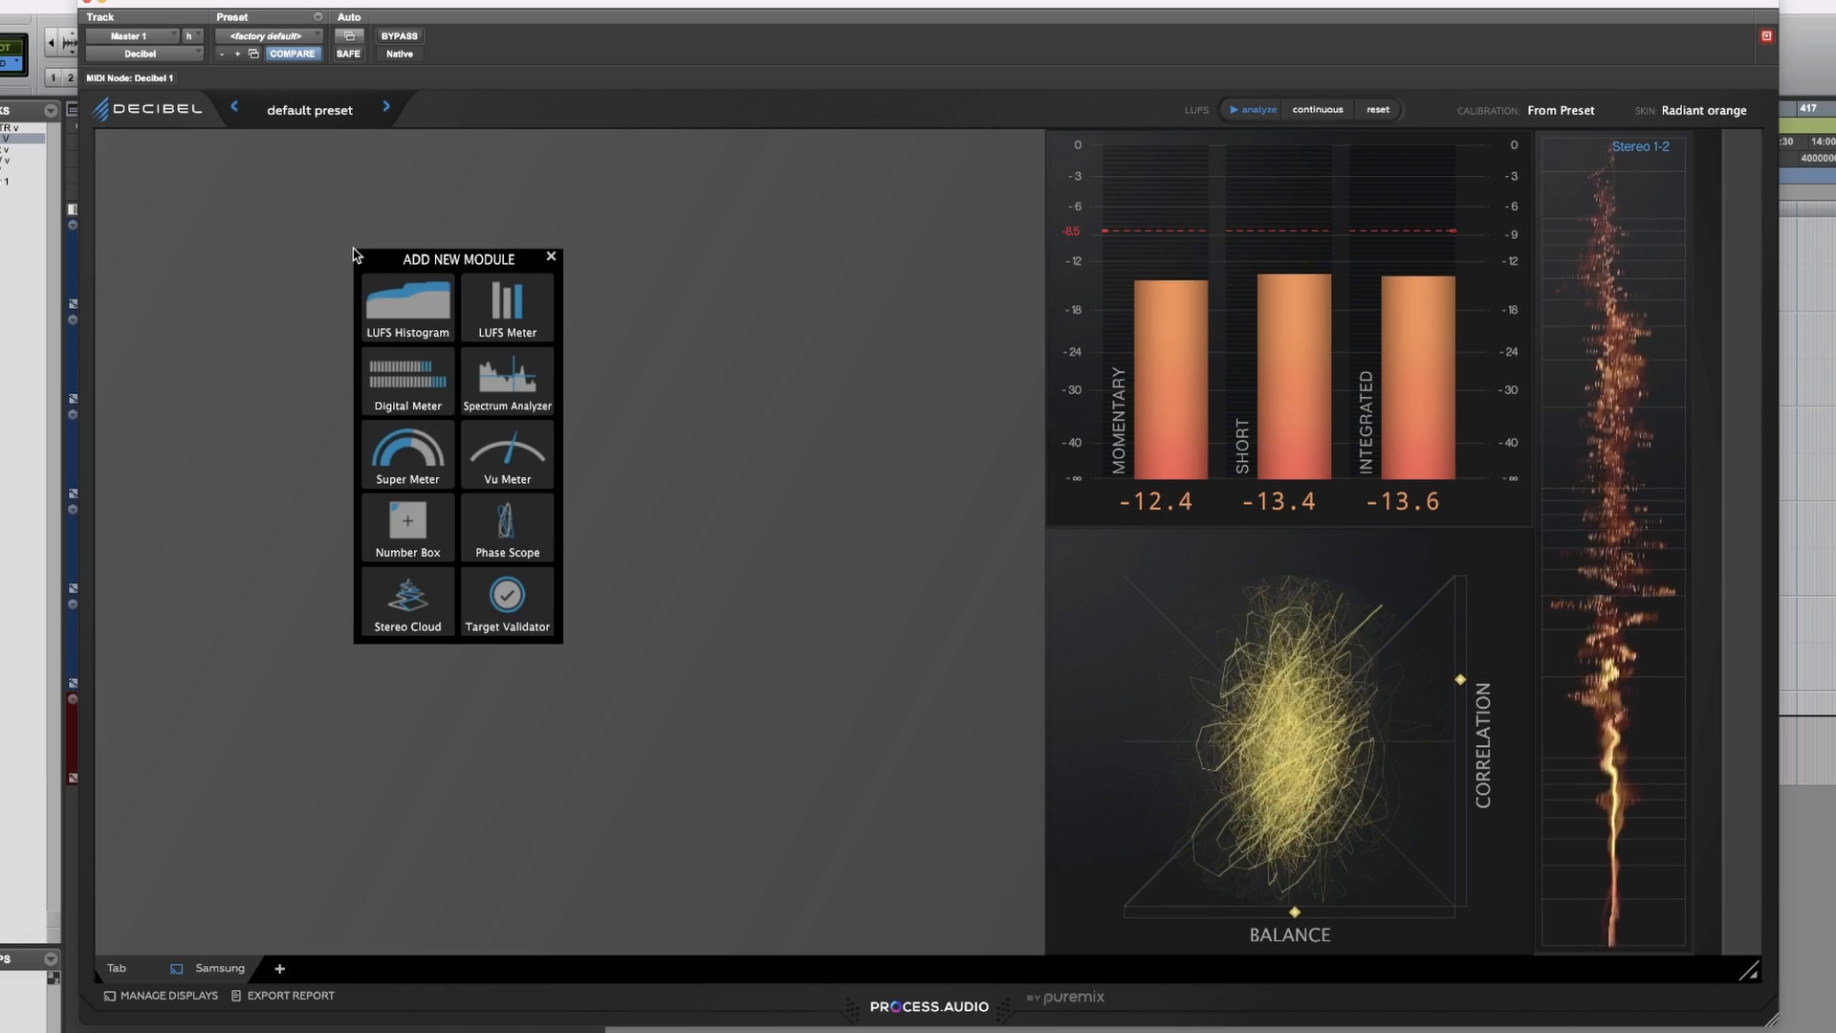
left_click(406, 316)
left_click(475, 361)
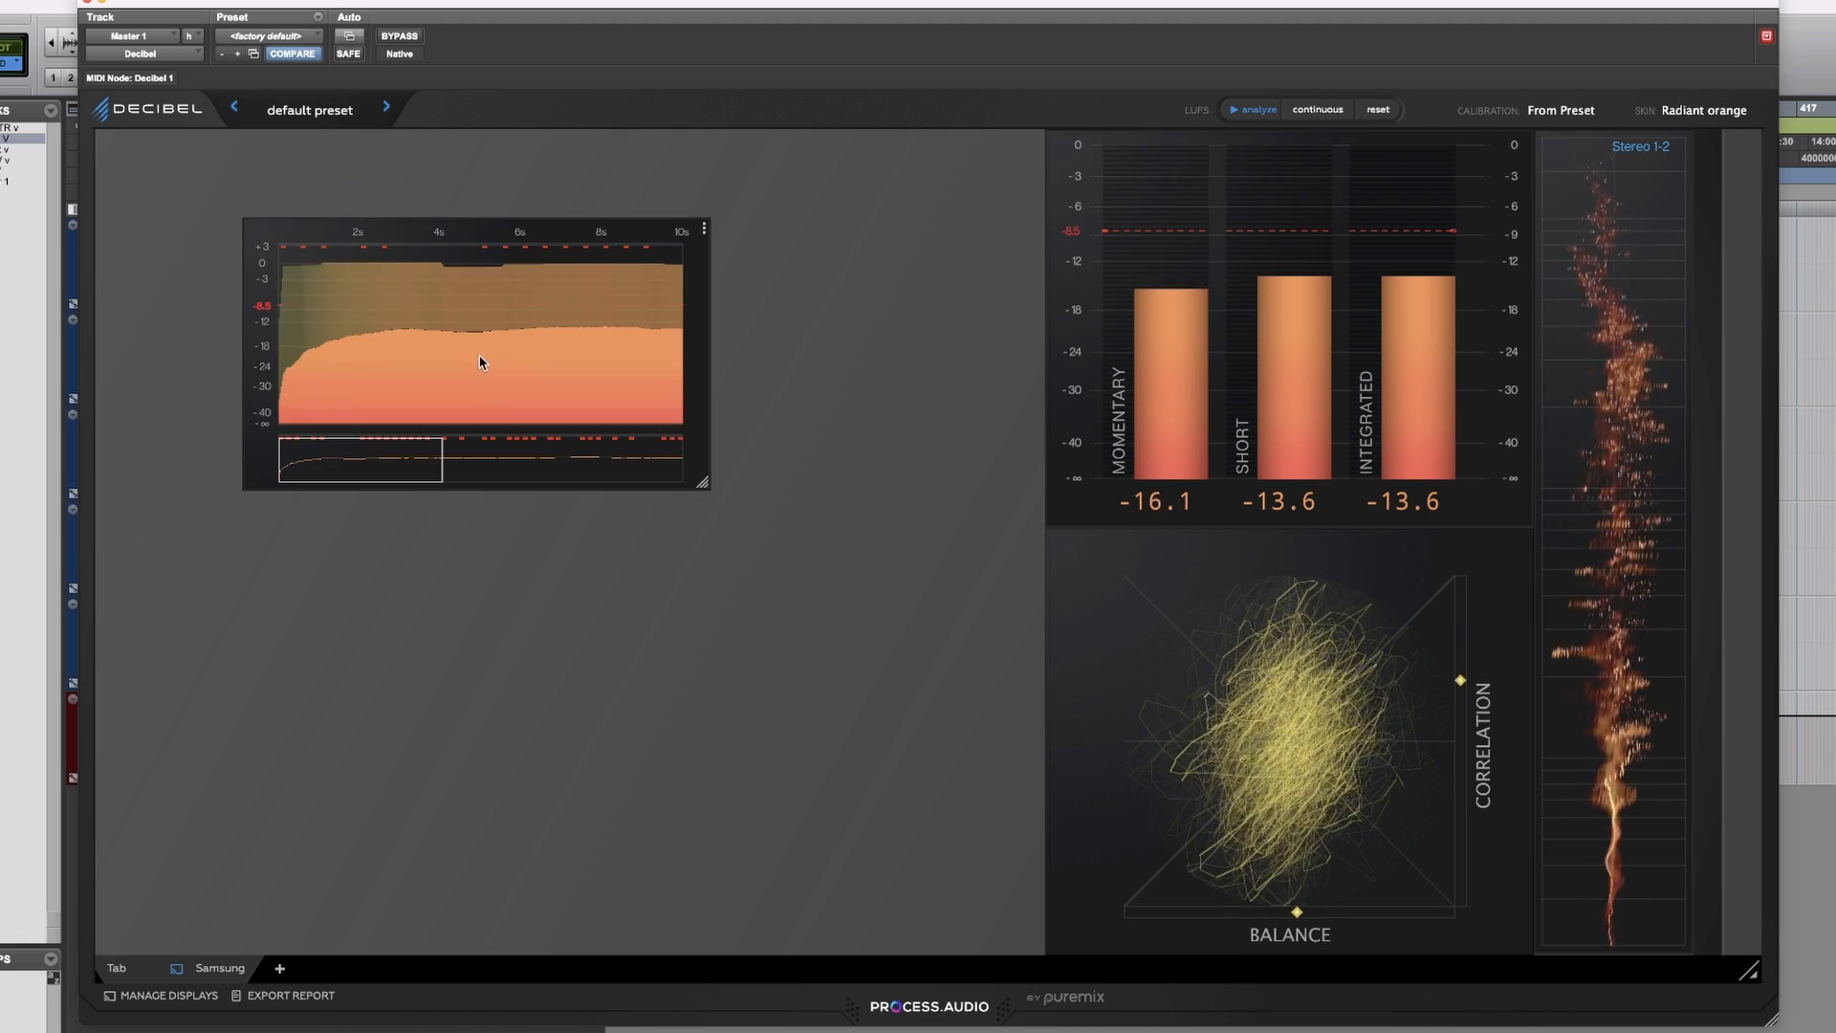
left_click_drag(706, 484, 1044, 743)
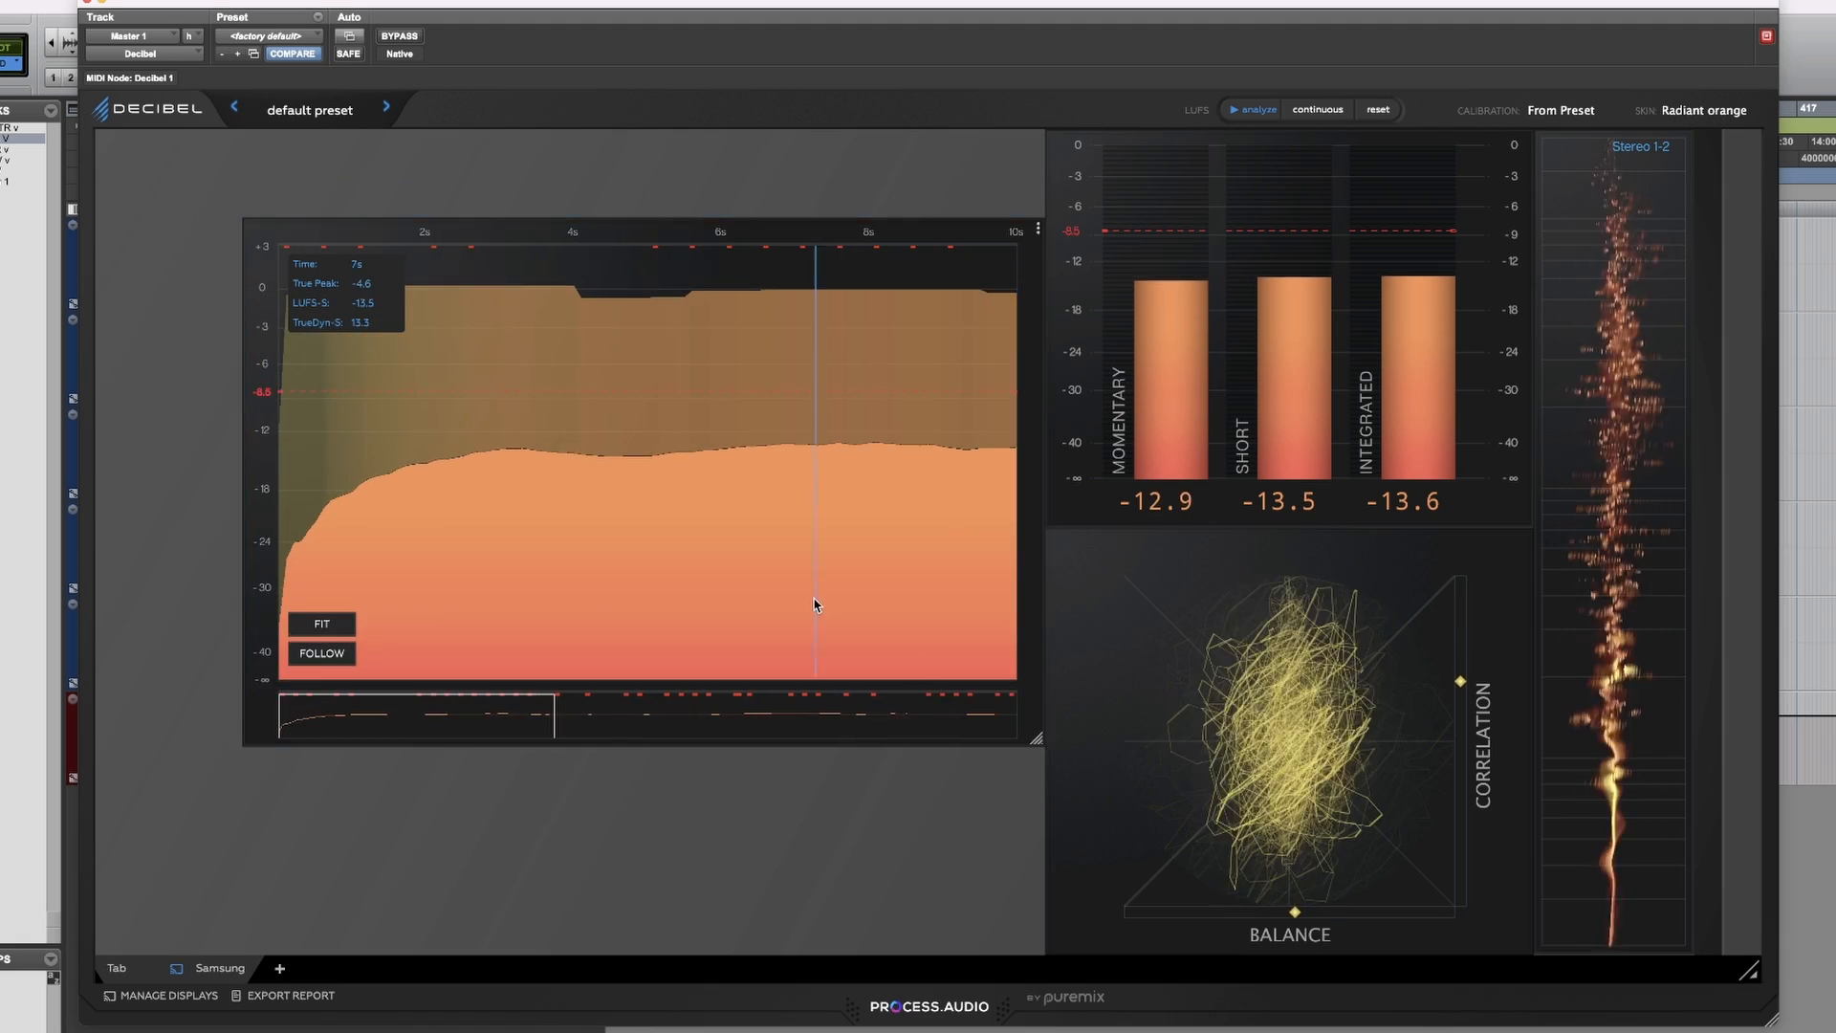
left_click_drag(816, 606, 635, 478)
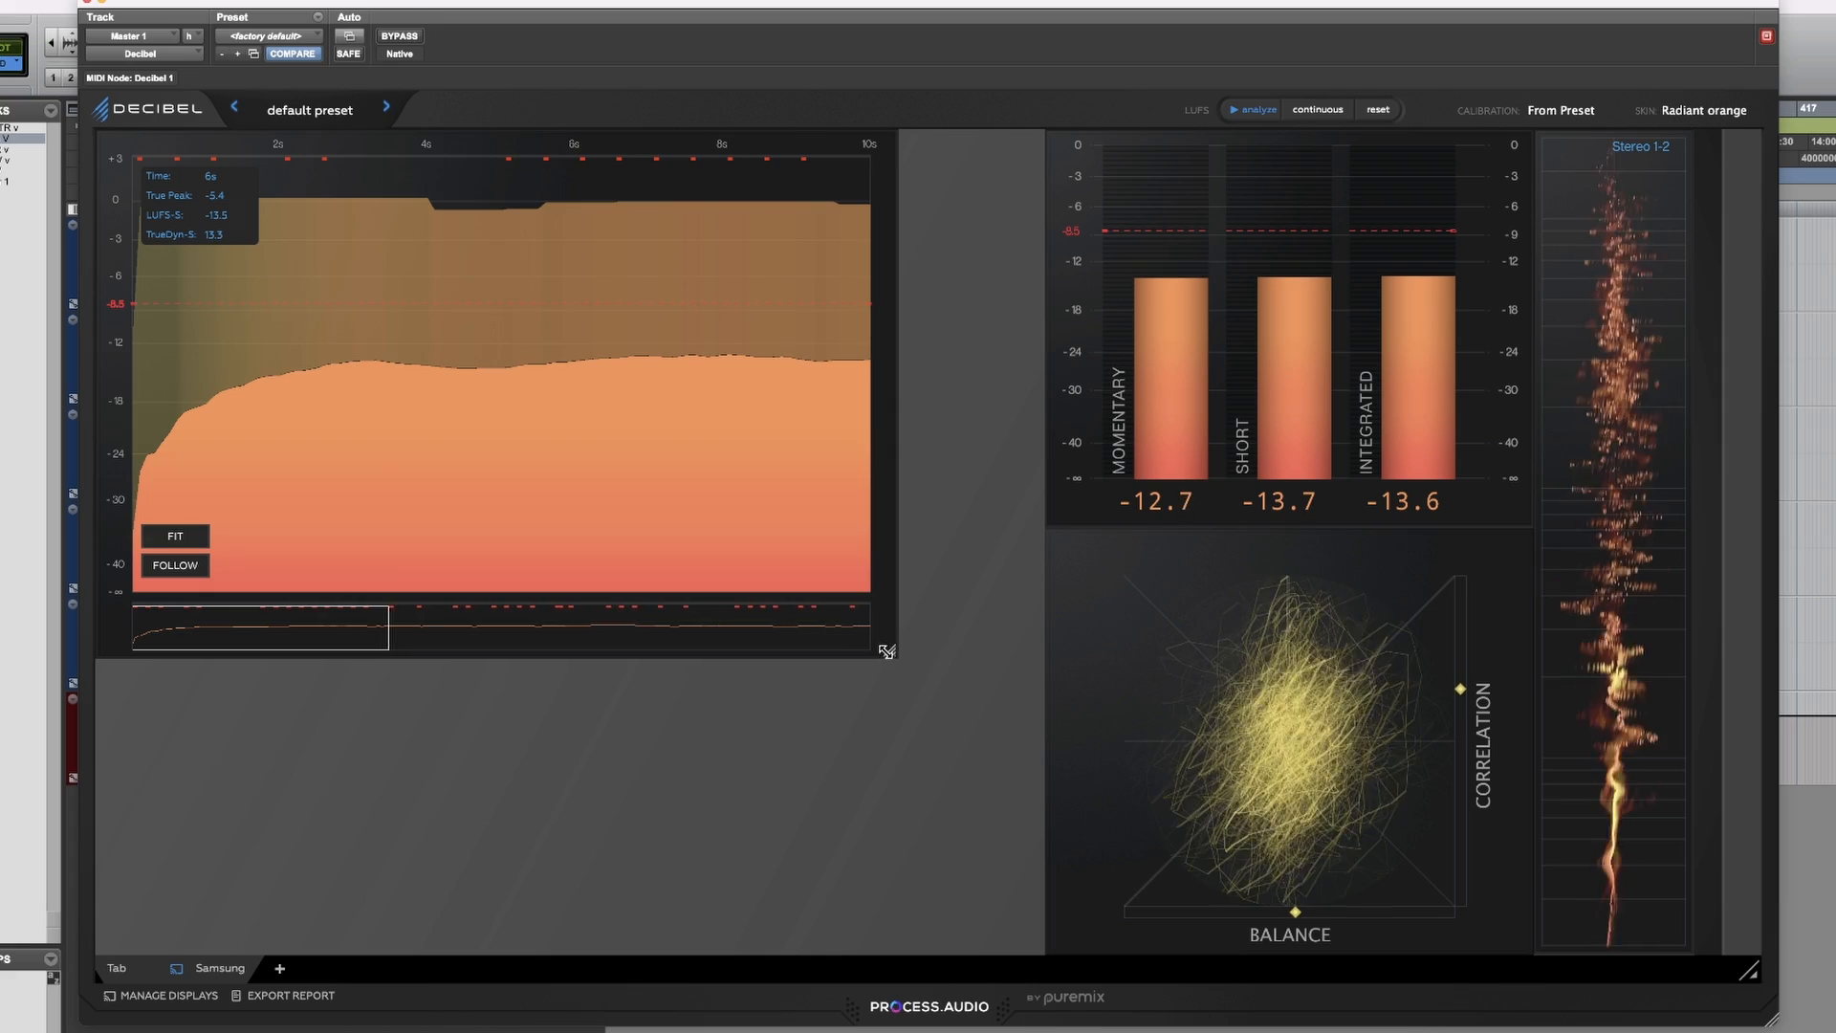
left_click_drag(886, 651, 930, 694)
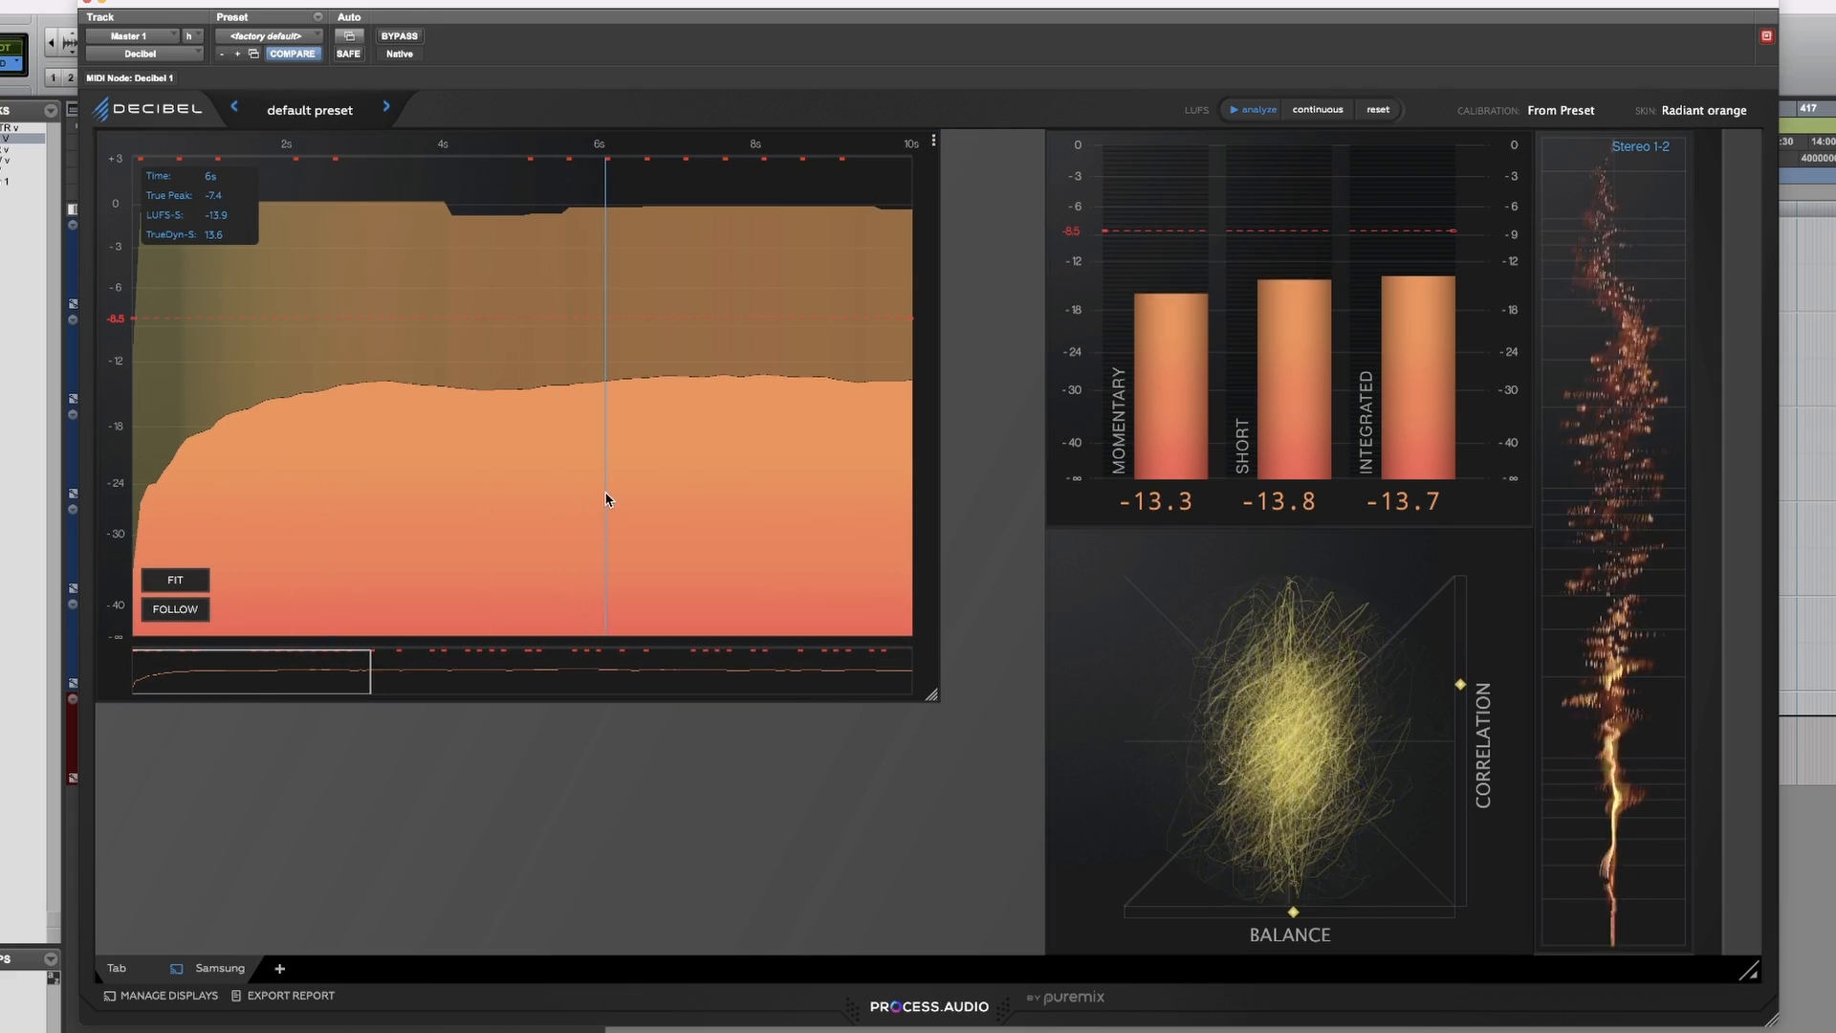
Replace the LUFS Histogram with a second, small LUFS Meter module in the empty area.
right_click(550, 442)
left_click(587, 682)
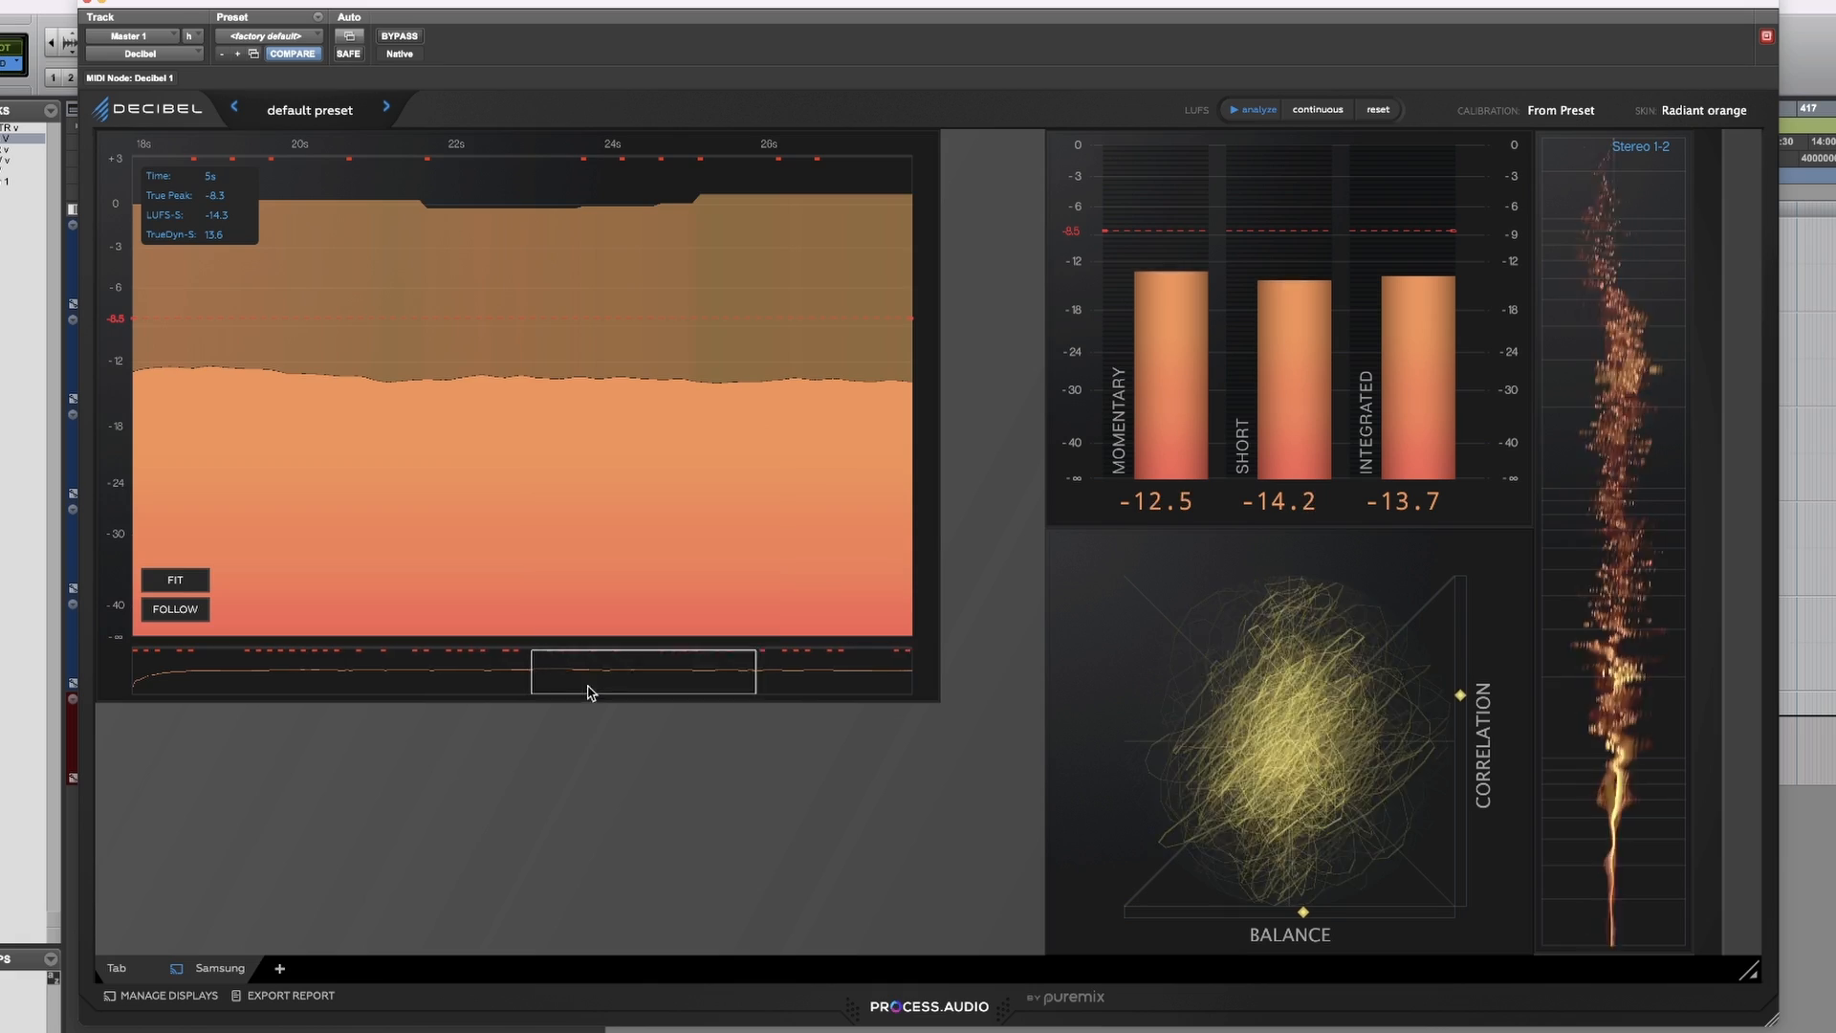
left_click(202, 292)
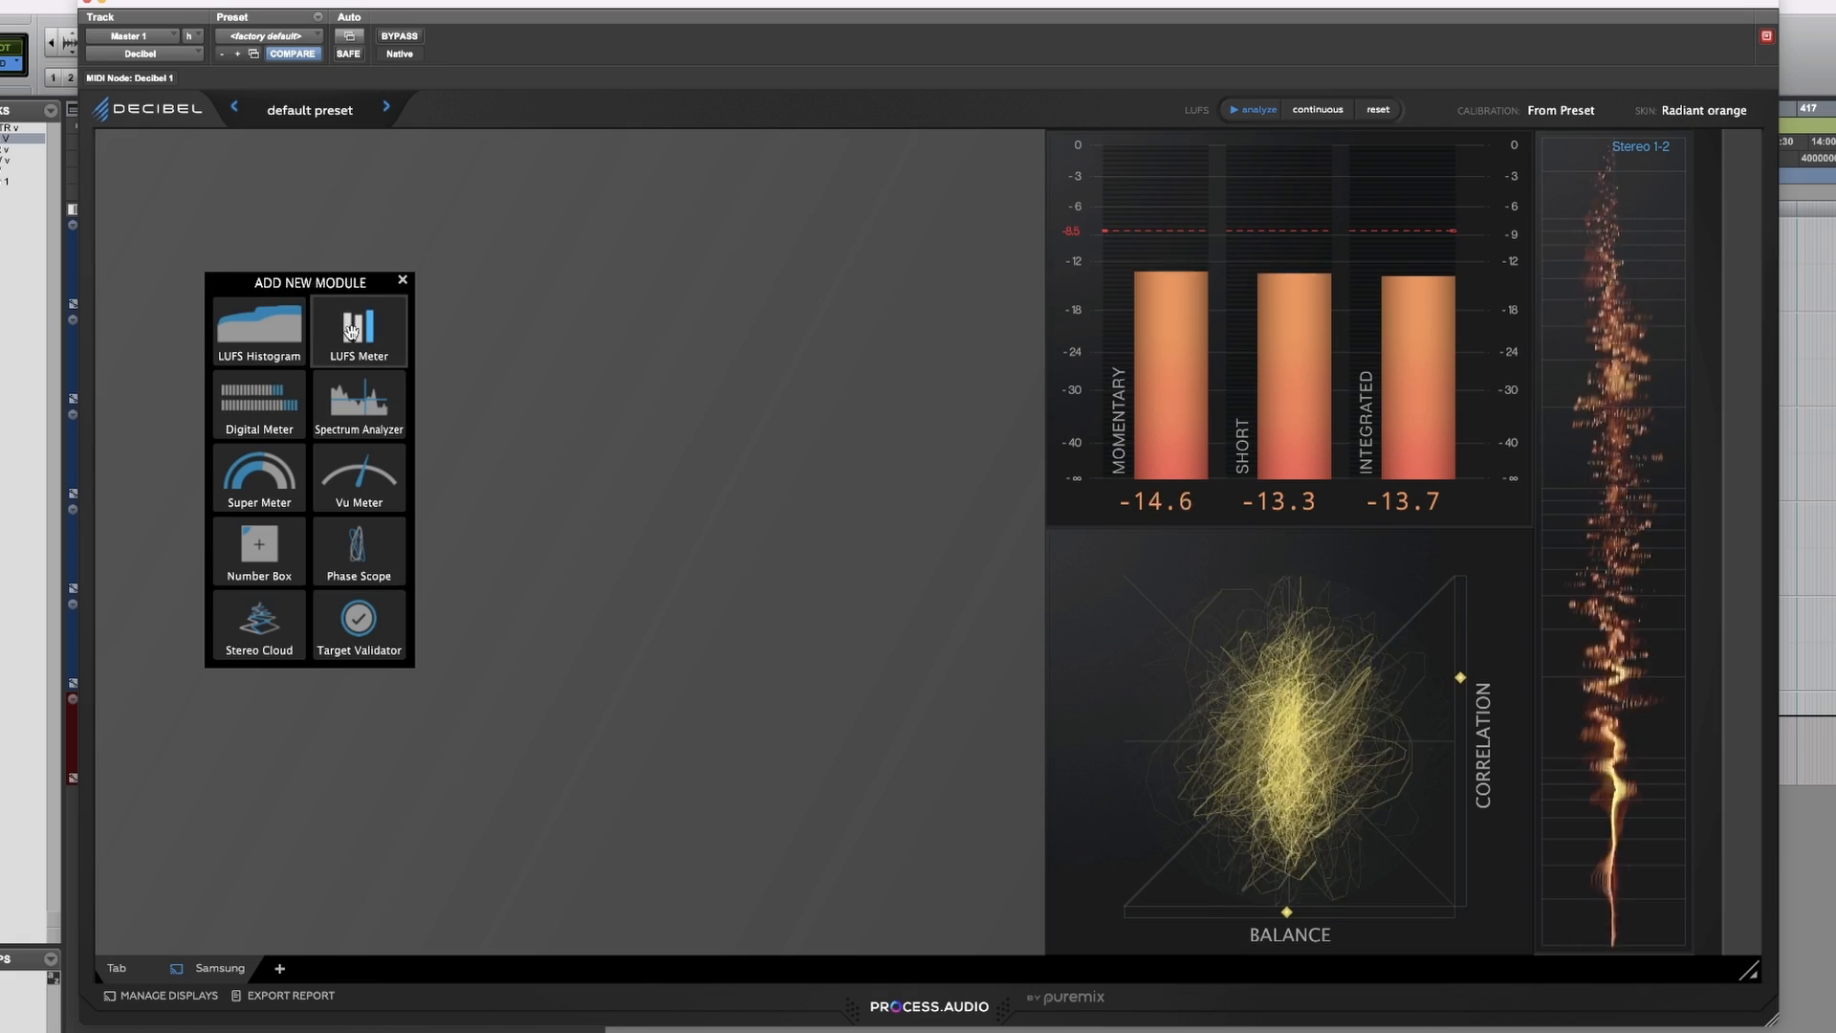
left_click_drag(352, 330, 373, 369)
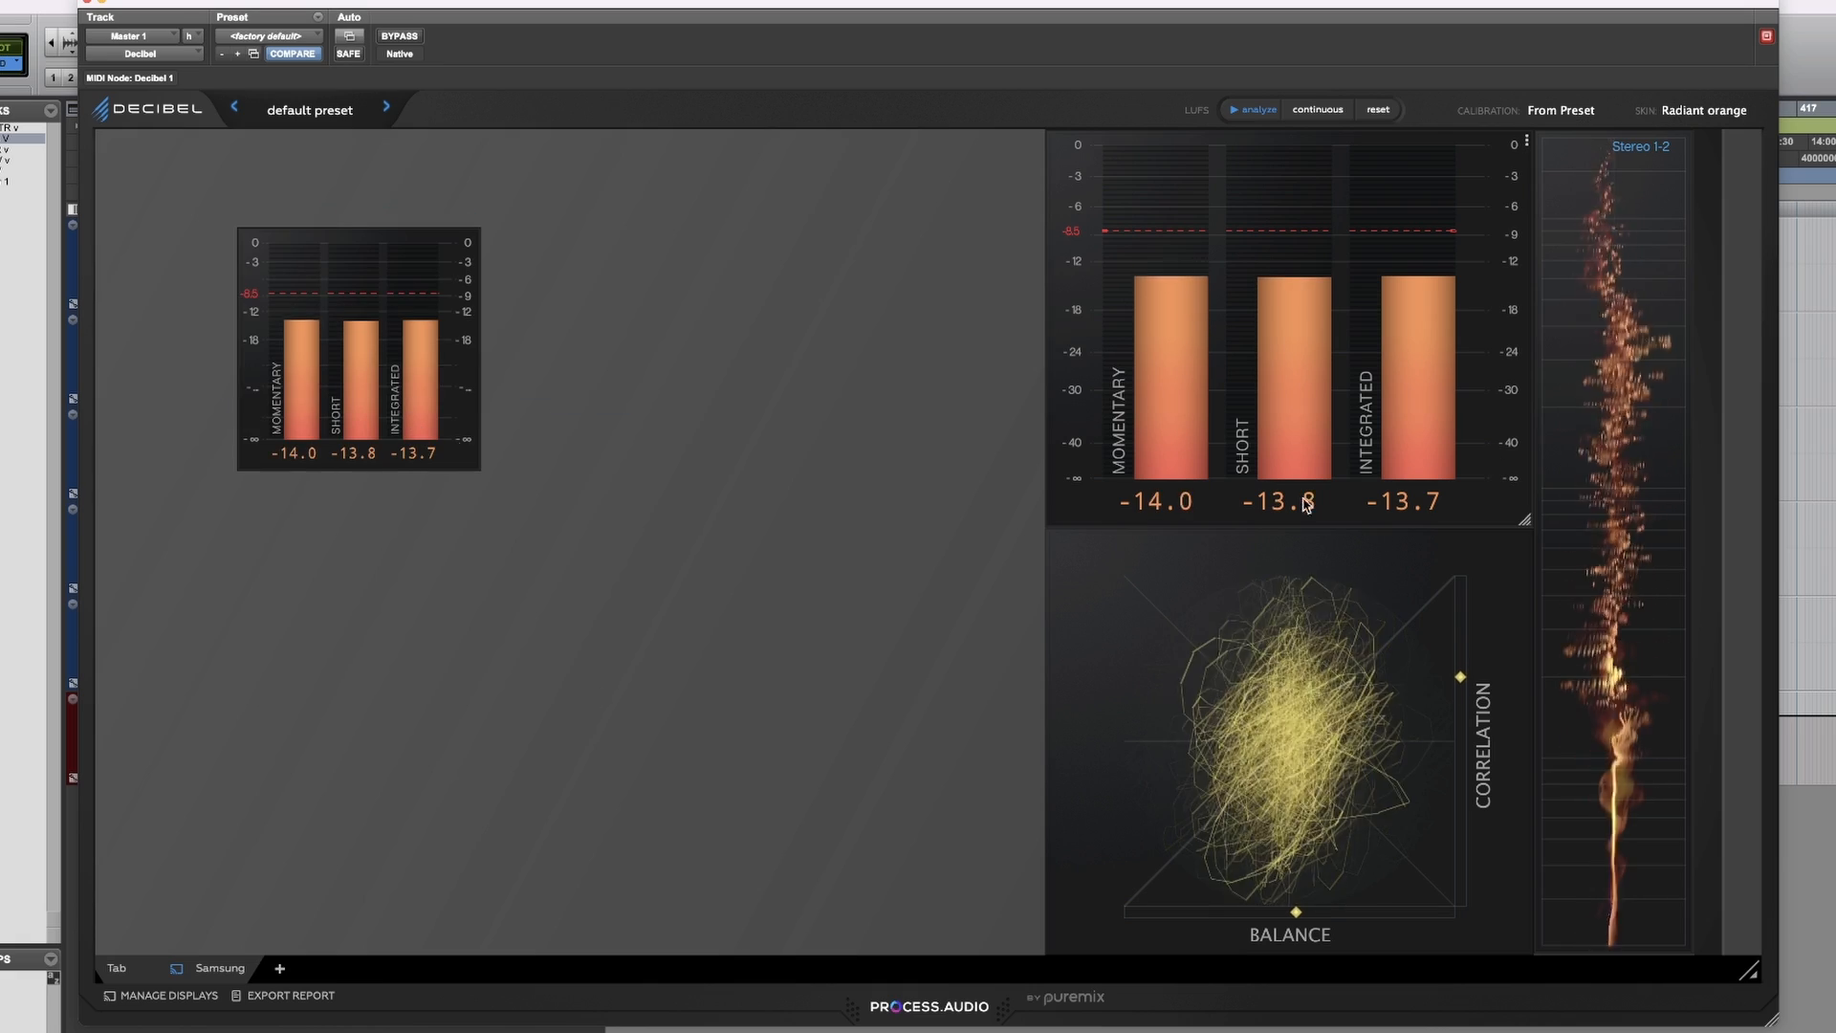
Replace the small second LUFS Meter with a Digital Meter module.
right_click(406, 390)
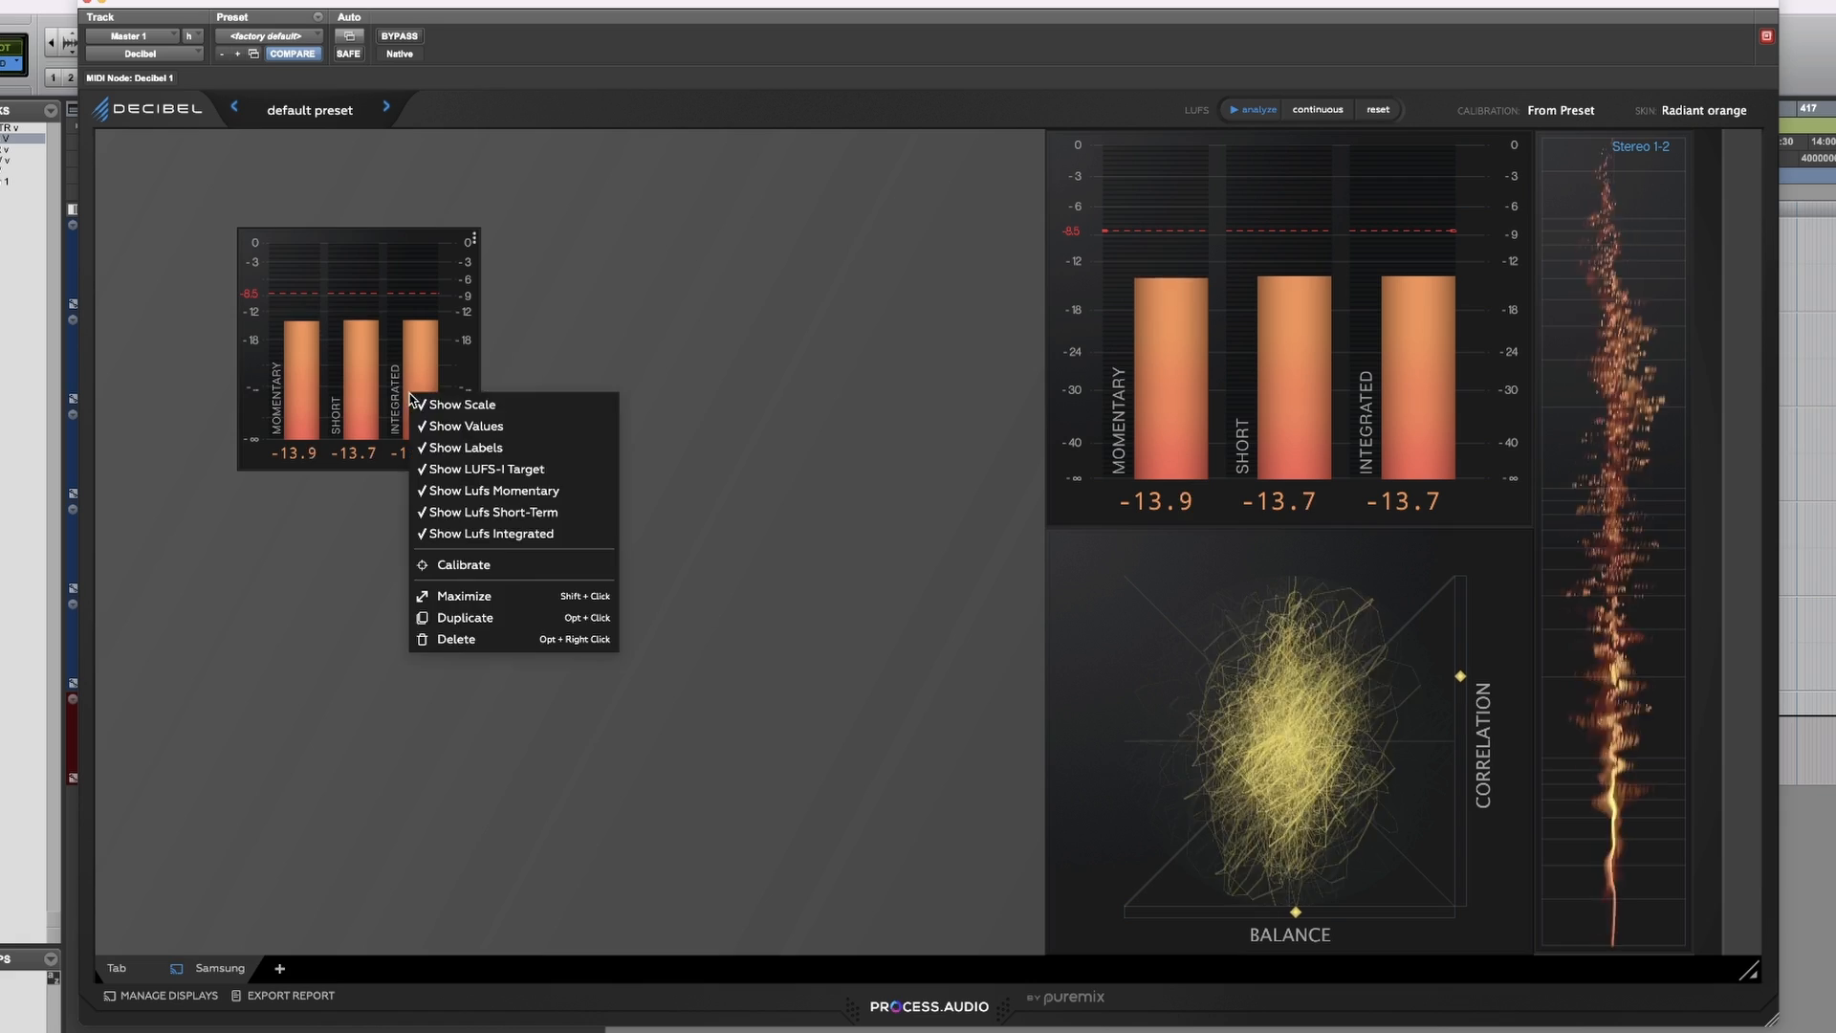
left_click(442, 643)
mouse_move(477, 542)
left_mouse_down()
mouse_move(492, 562)
mouse_move(498, 535)
left_mouse_up()
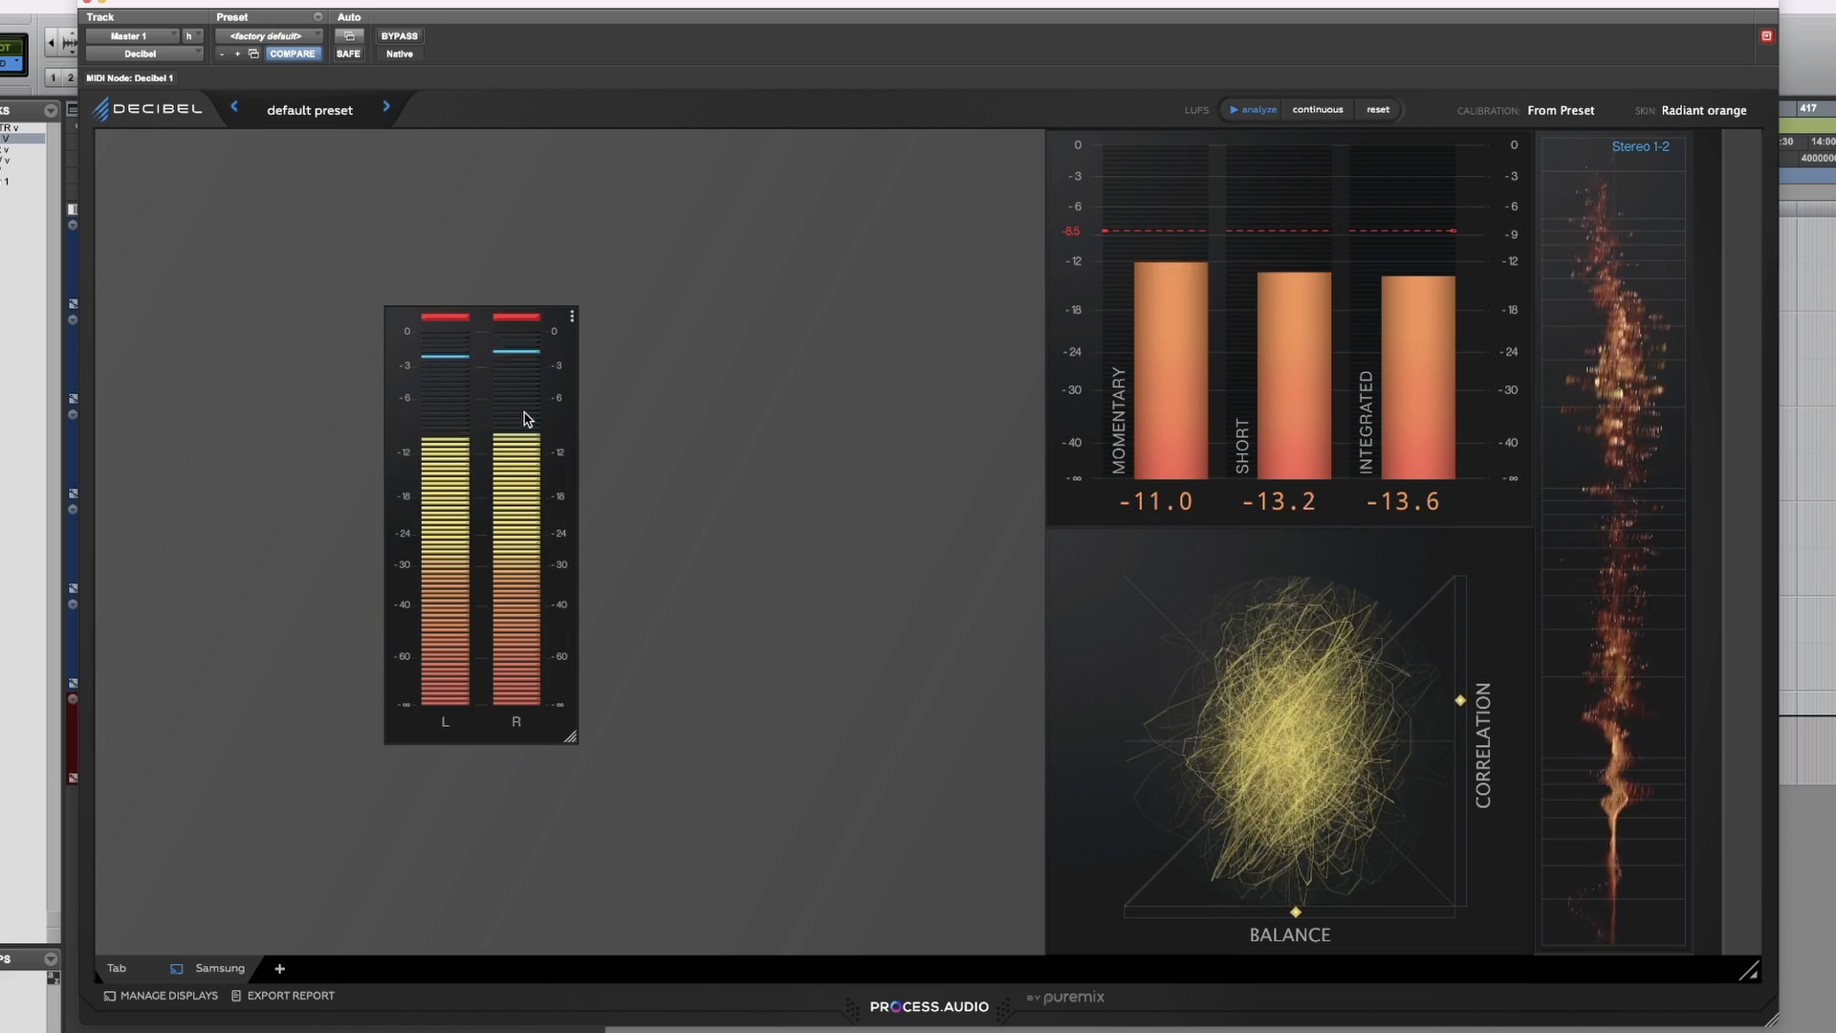
Replace the Digital Meter with a Spectrum Analyzer module, enlarged and moved higher in the empty area.
right_click(543, 655)
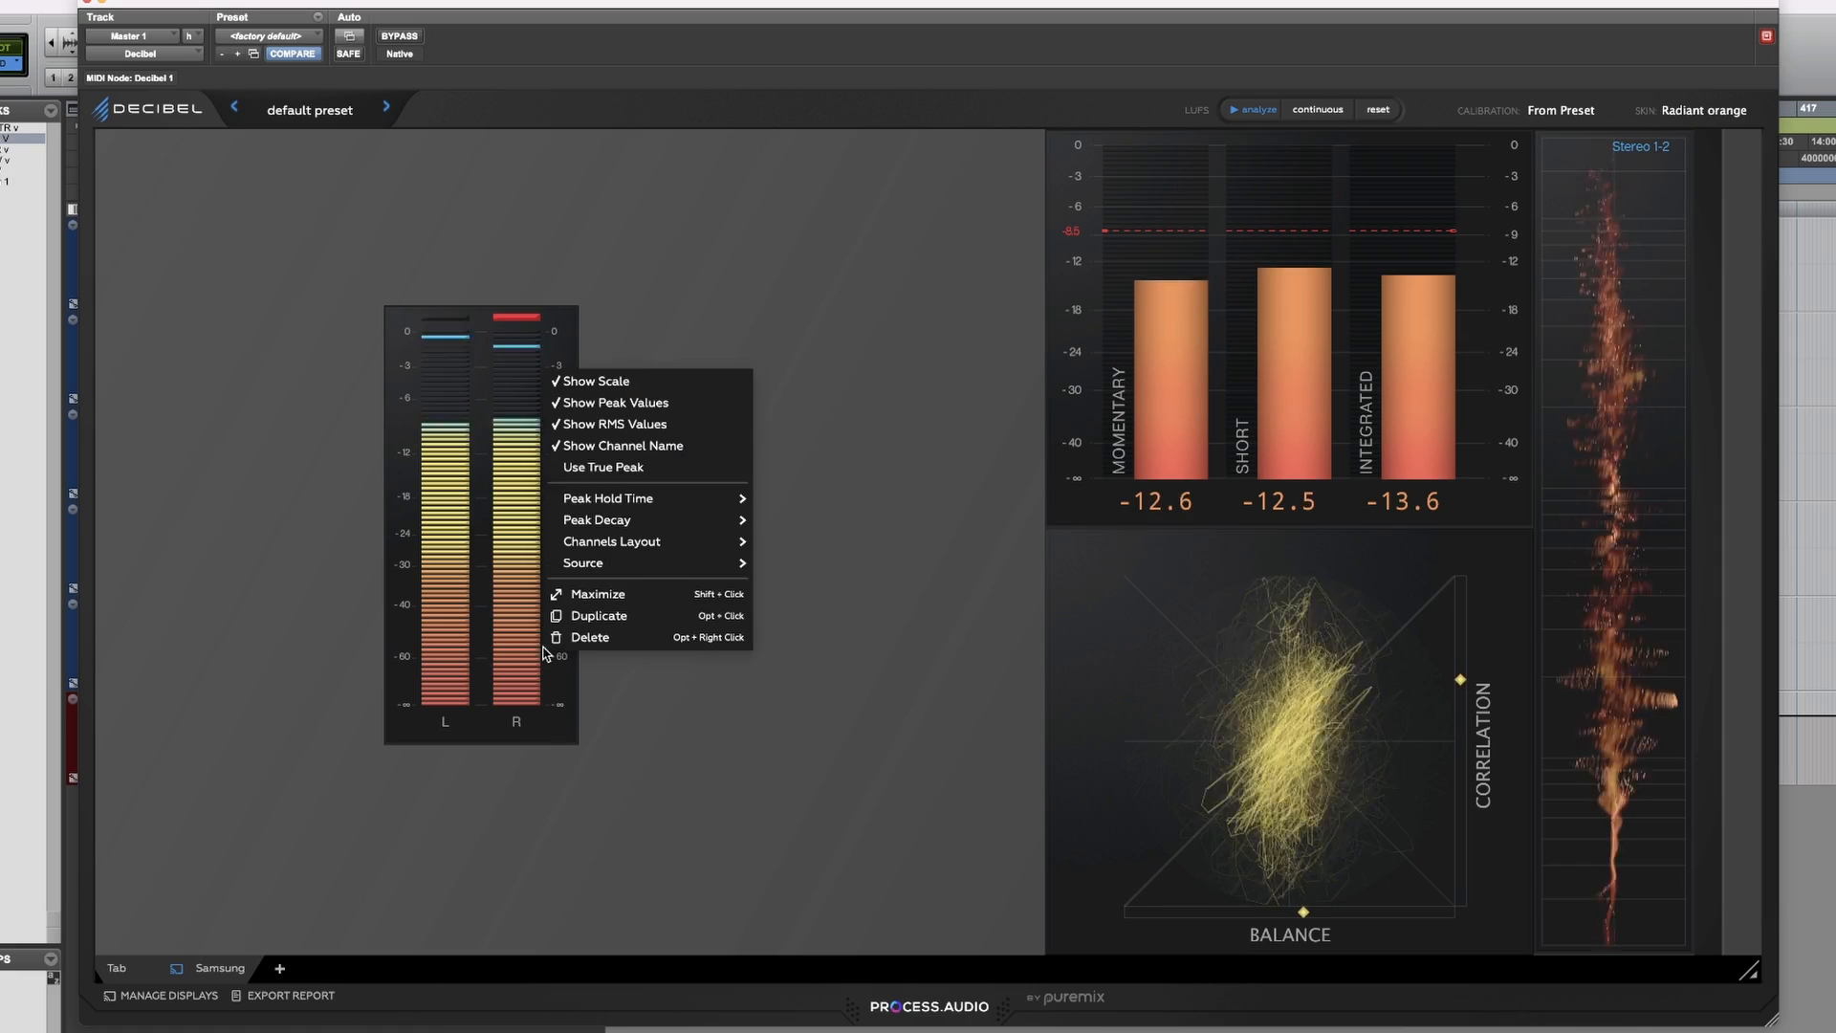
left_click(590, 637)
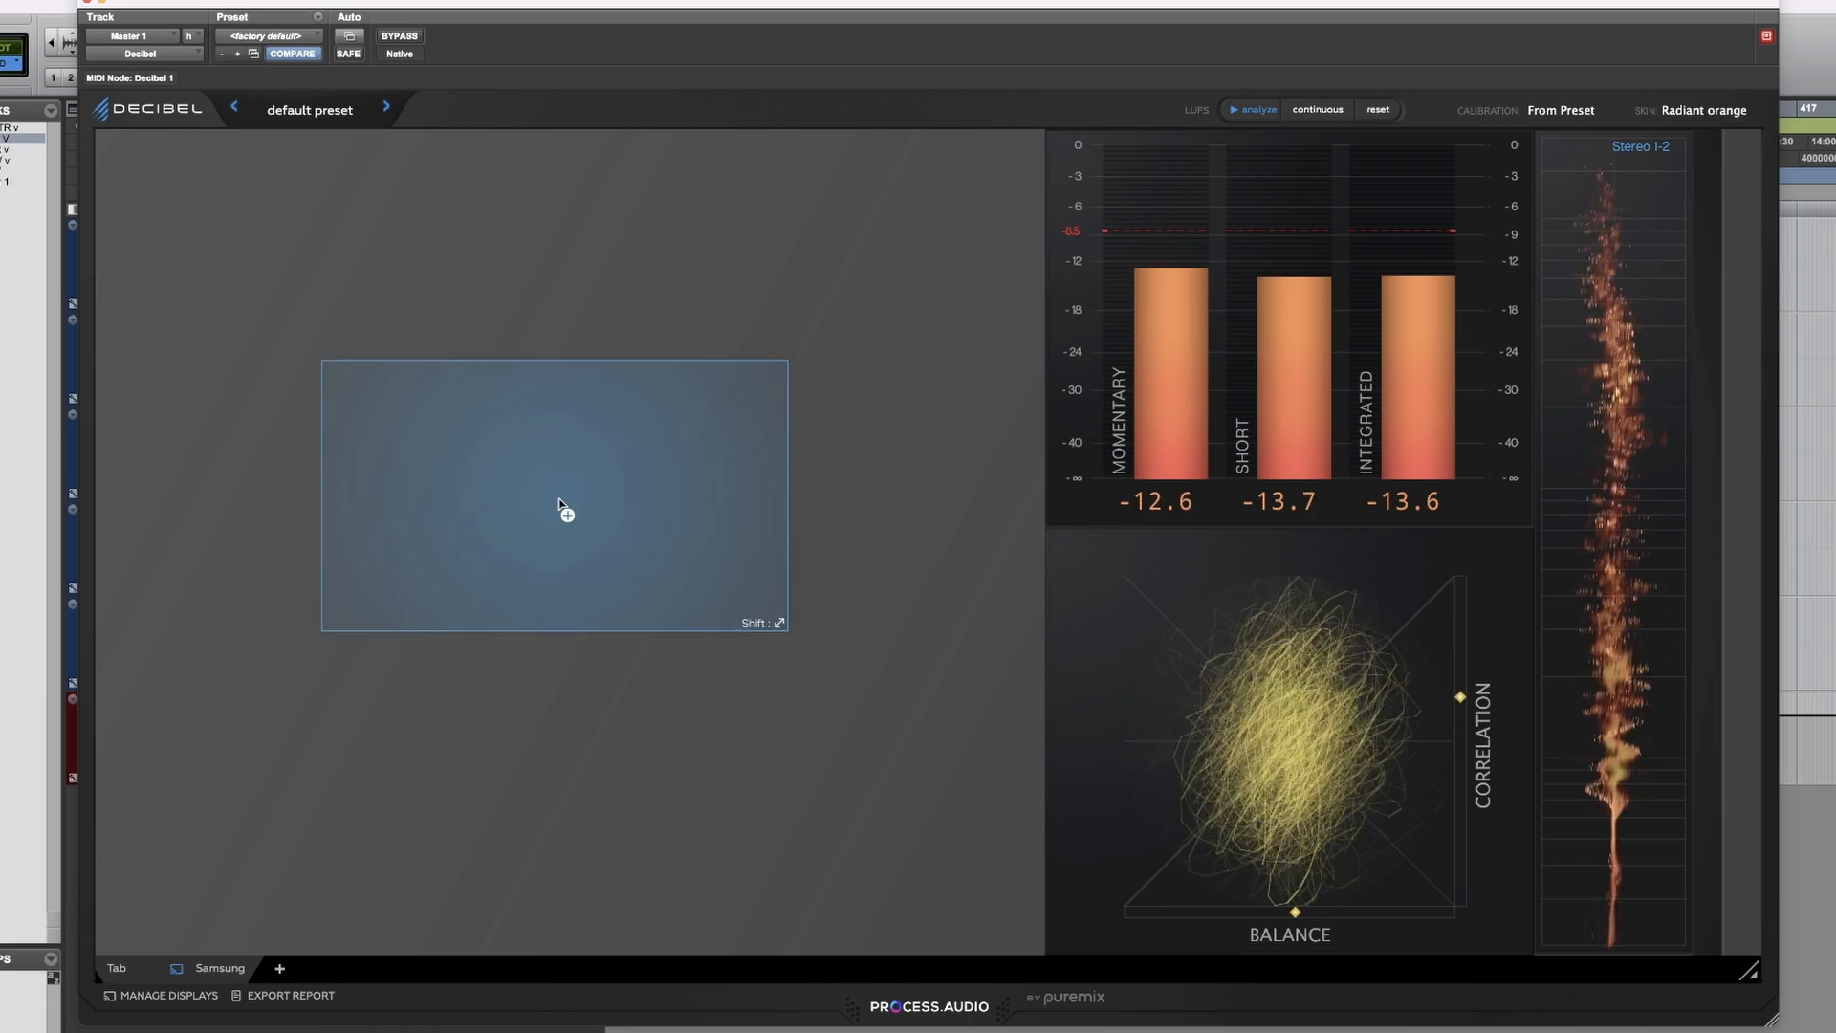
left_click_drag(565, 512, 568, 514)
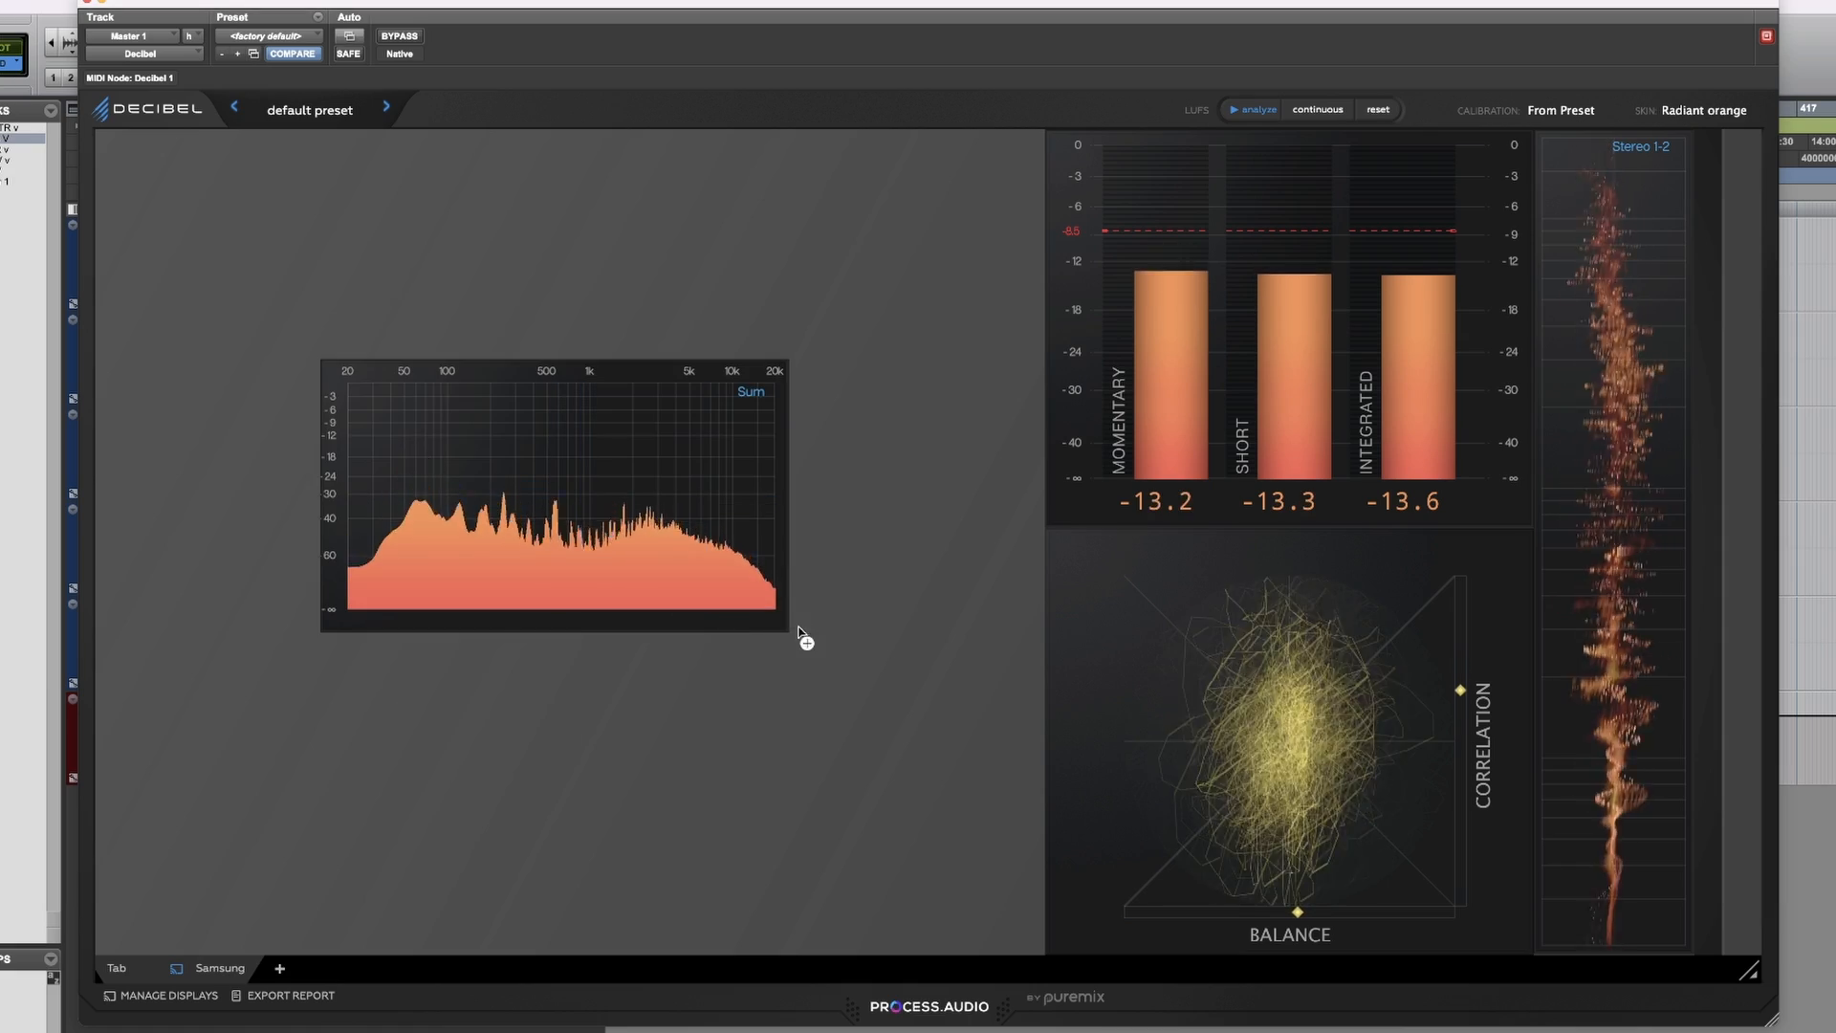
left_click_drag(784, 621, 1049, 900)
left_click_drag(824, 738, 659, 525)
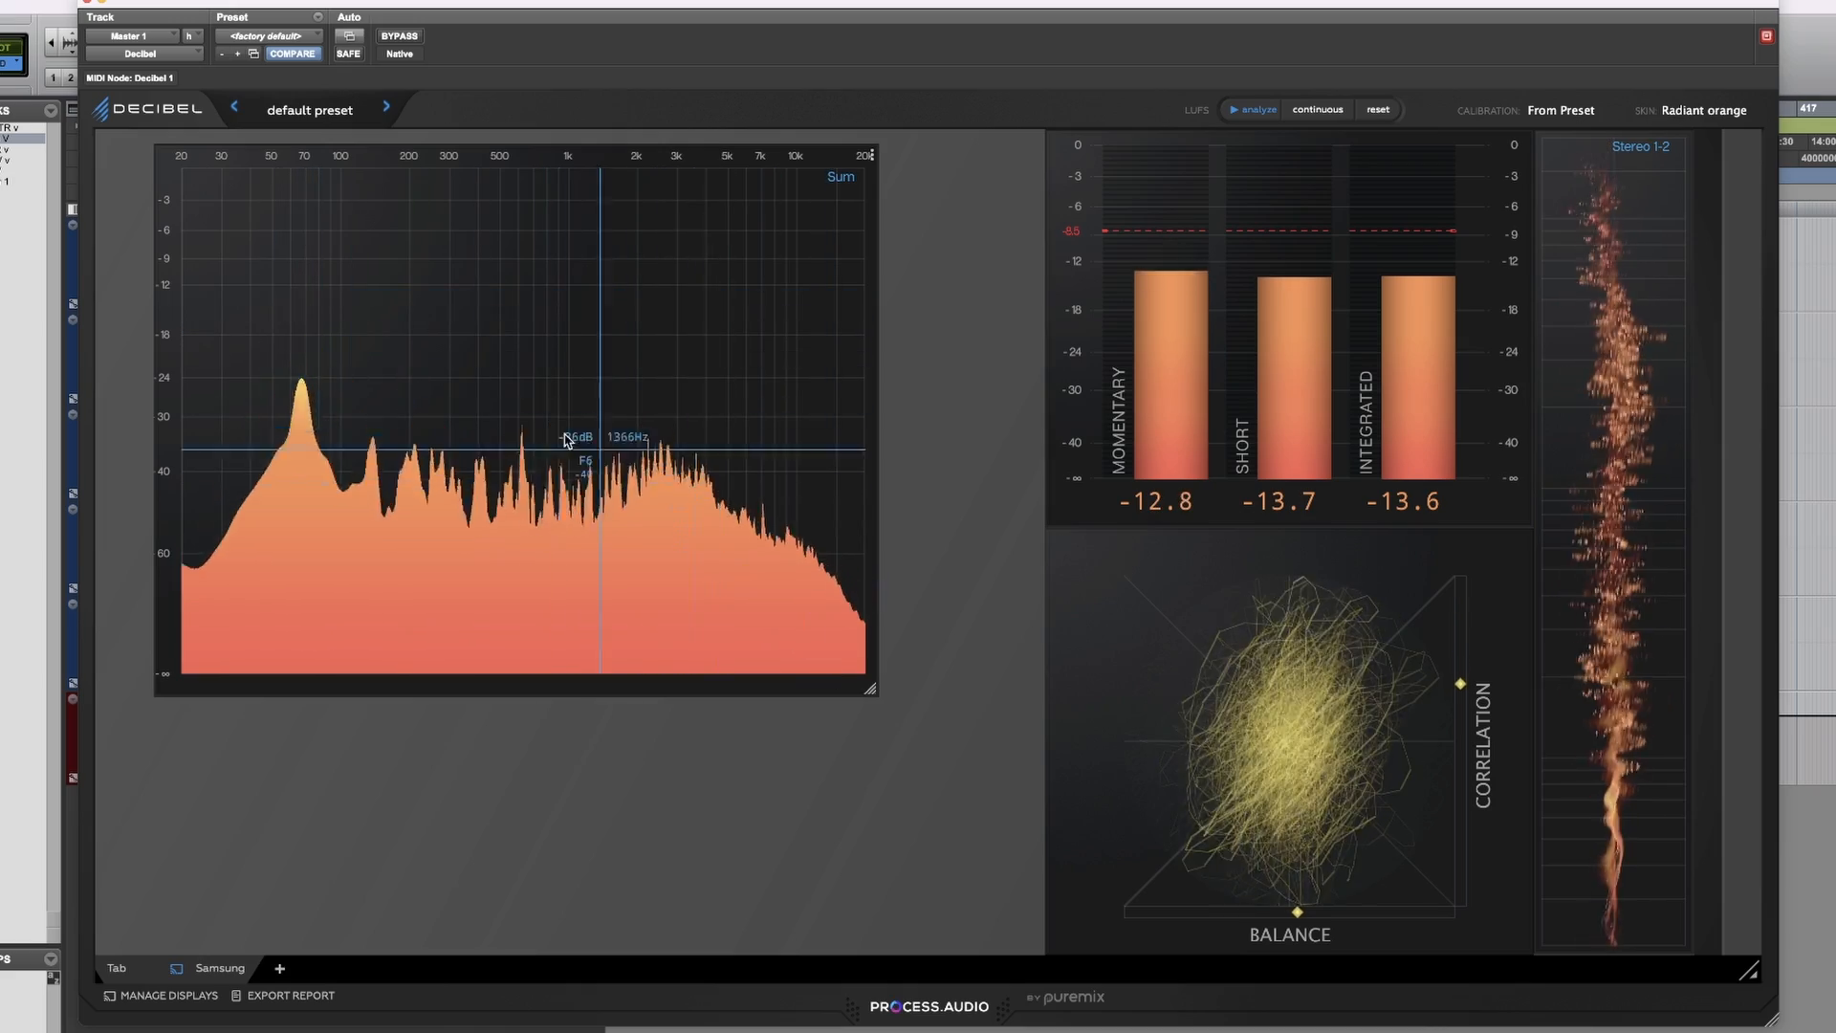
Delete the Spectrum Analyzer and add a Super Meter module in its place.
right_click(533, 349)
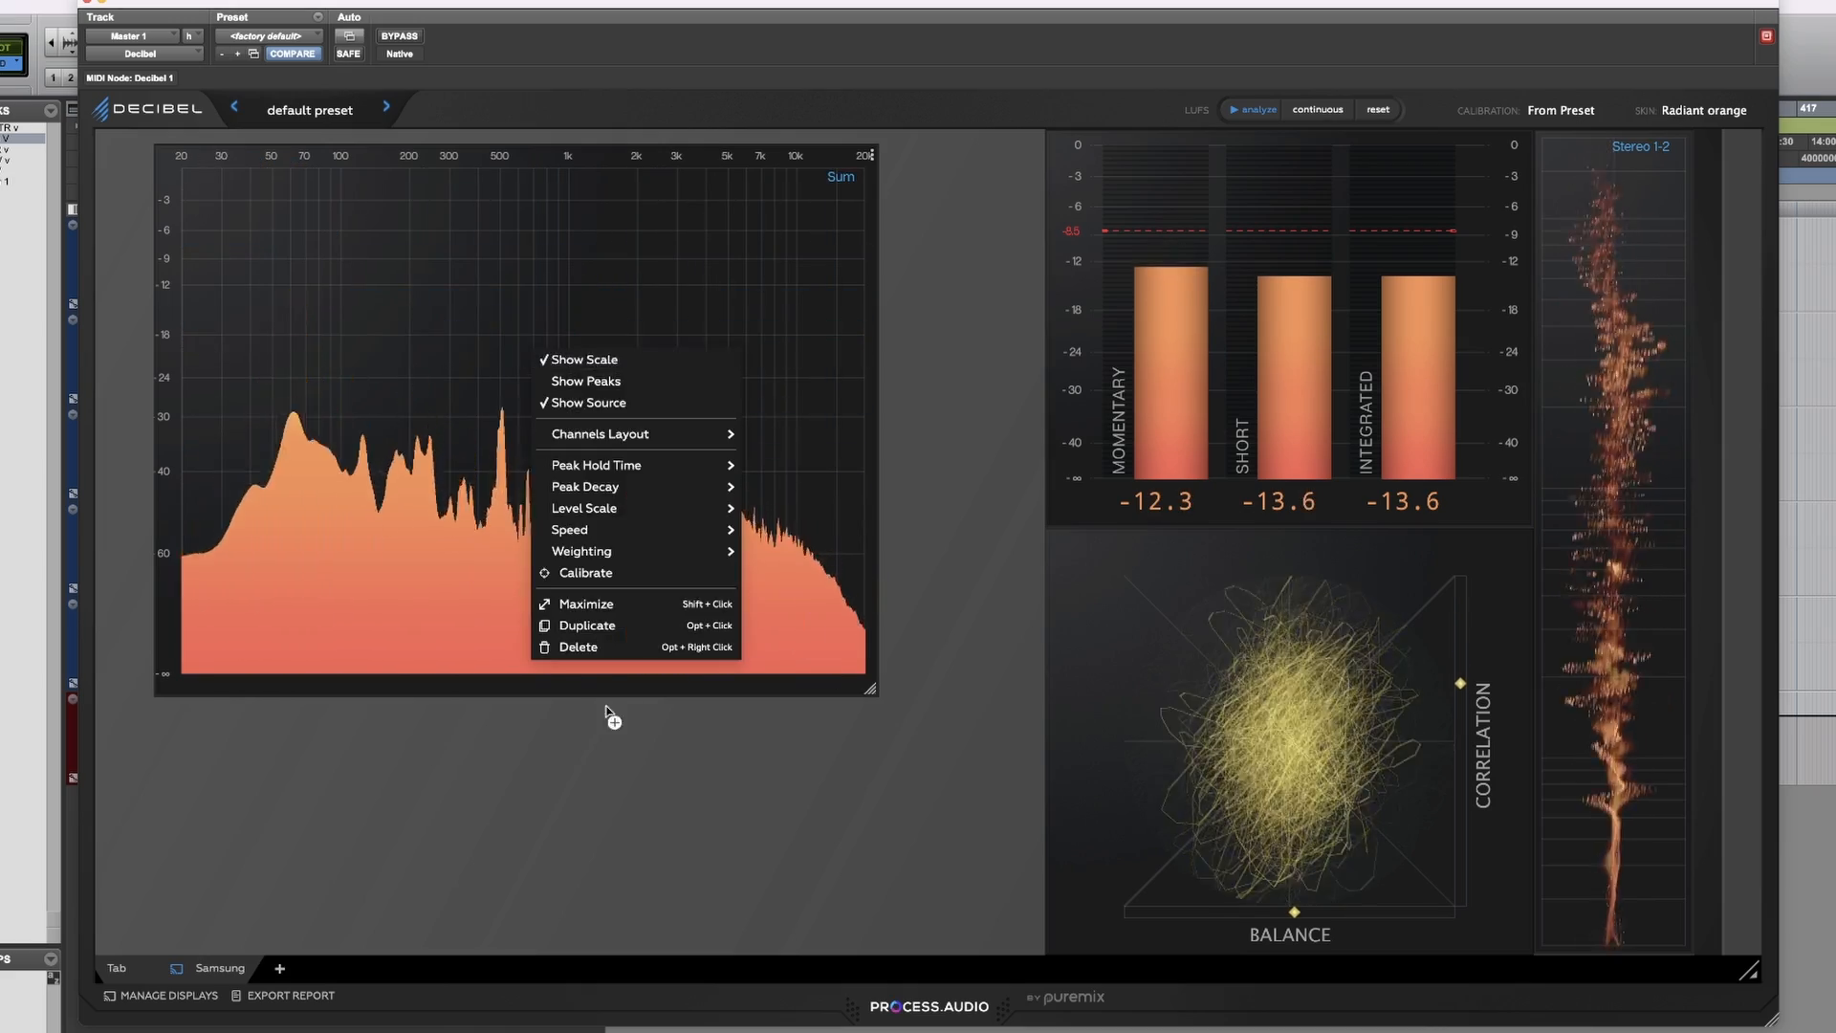
left_click(574, 647)
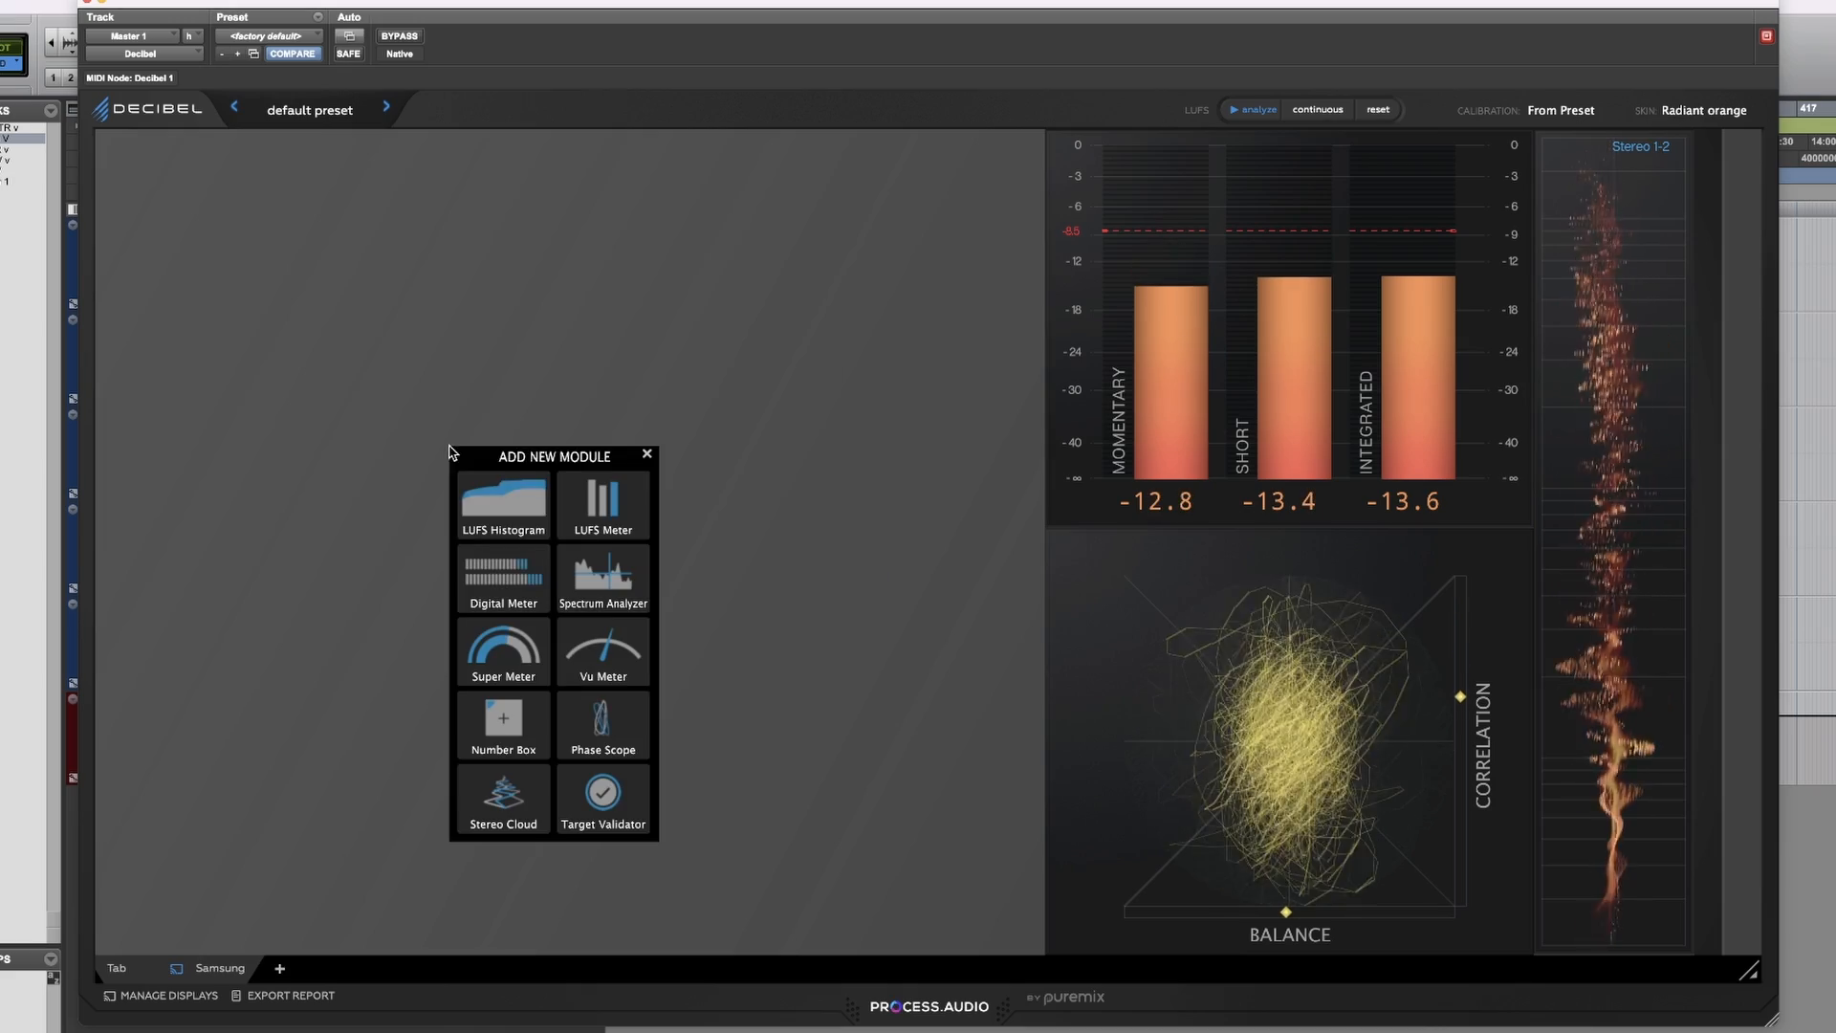
left_click(522, 650)
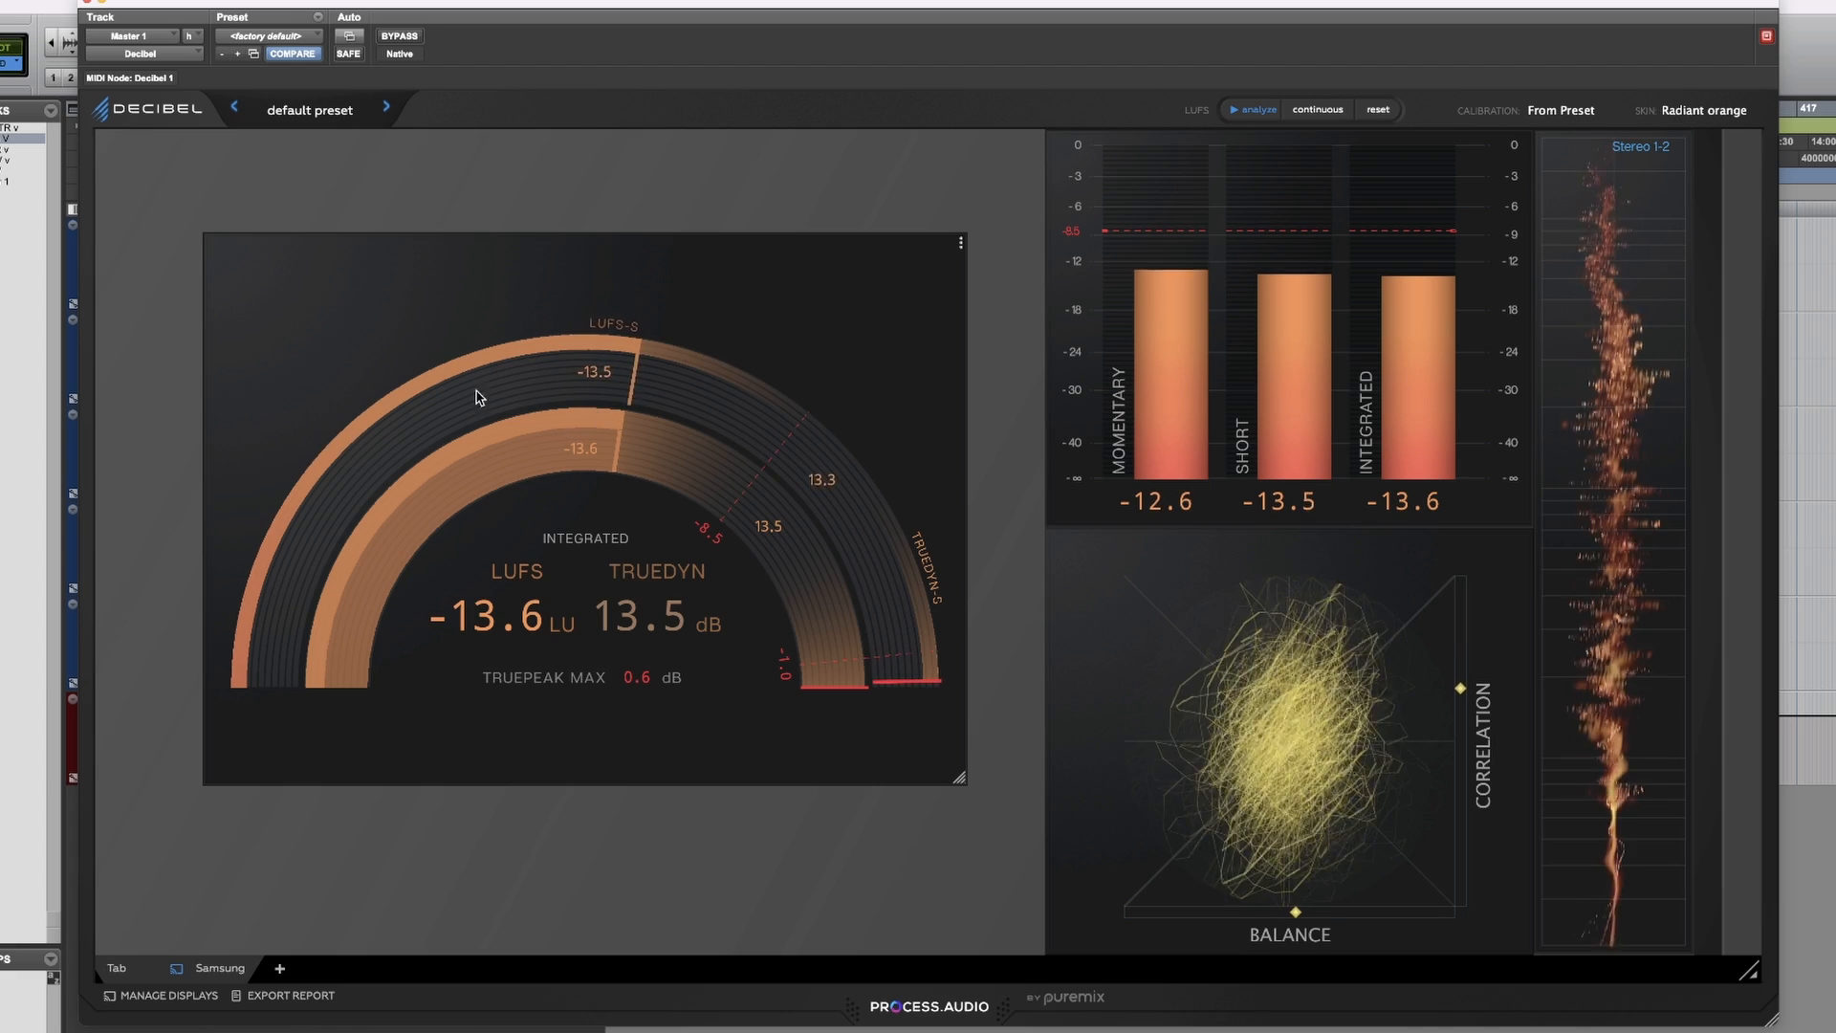
Delete the Super Meter and add a Vu Meter module, placed in the upper part of the empty area.
right_click(660, 603)
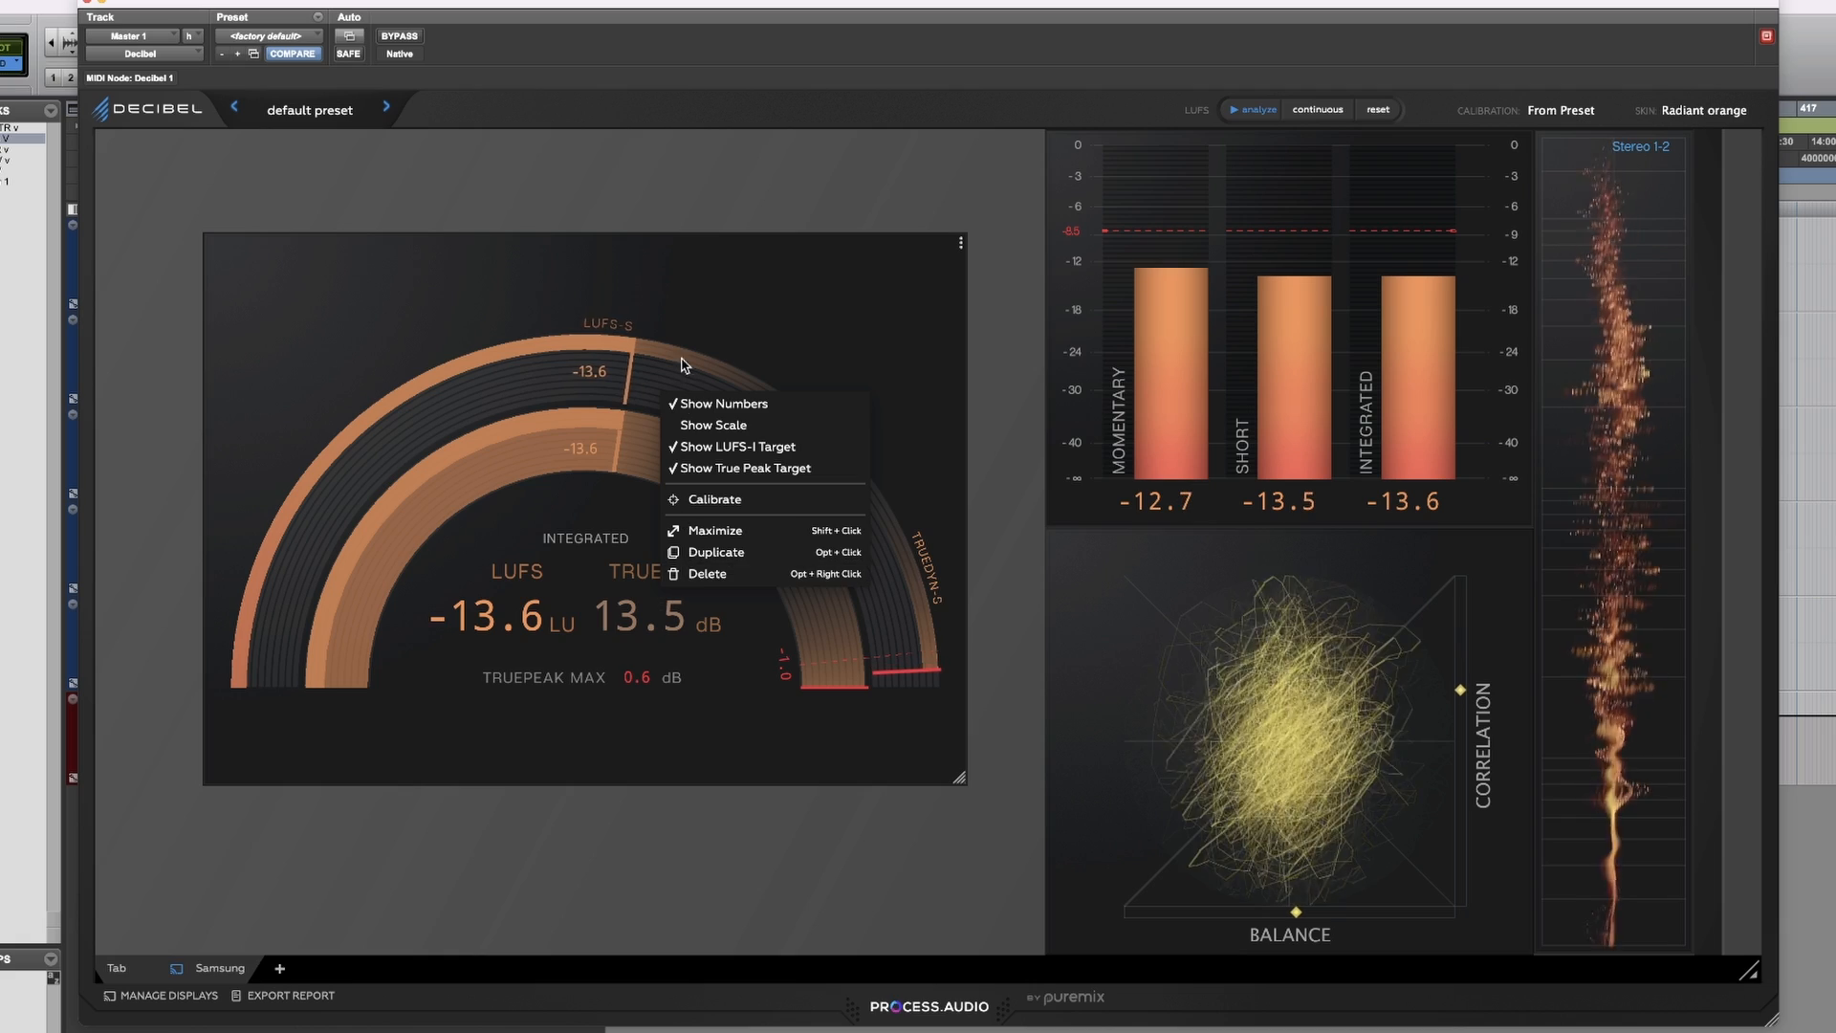
left_click(708, 574)
left_click(549, 508)
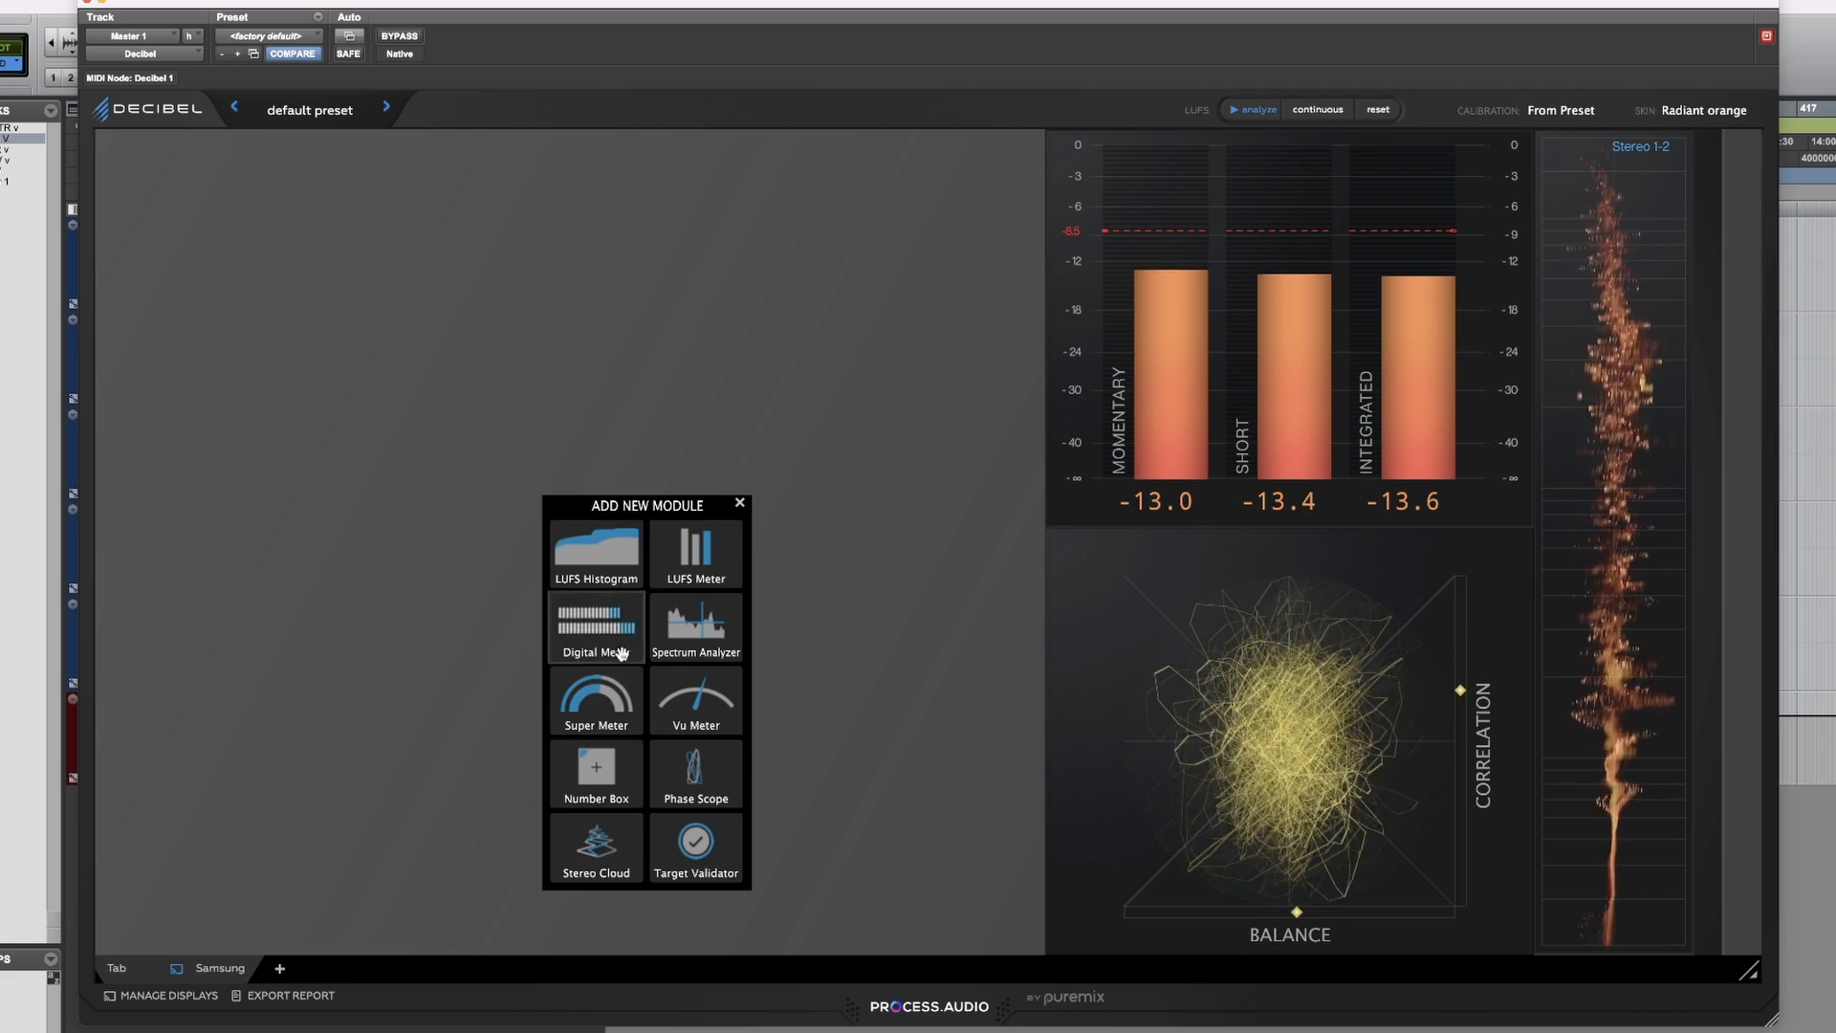
left_click(681, 701)
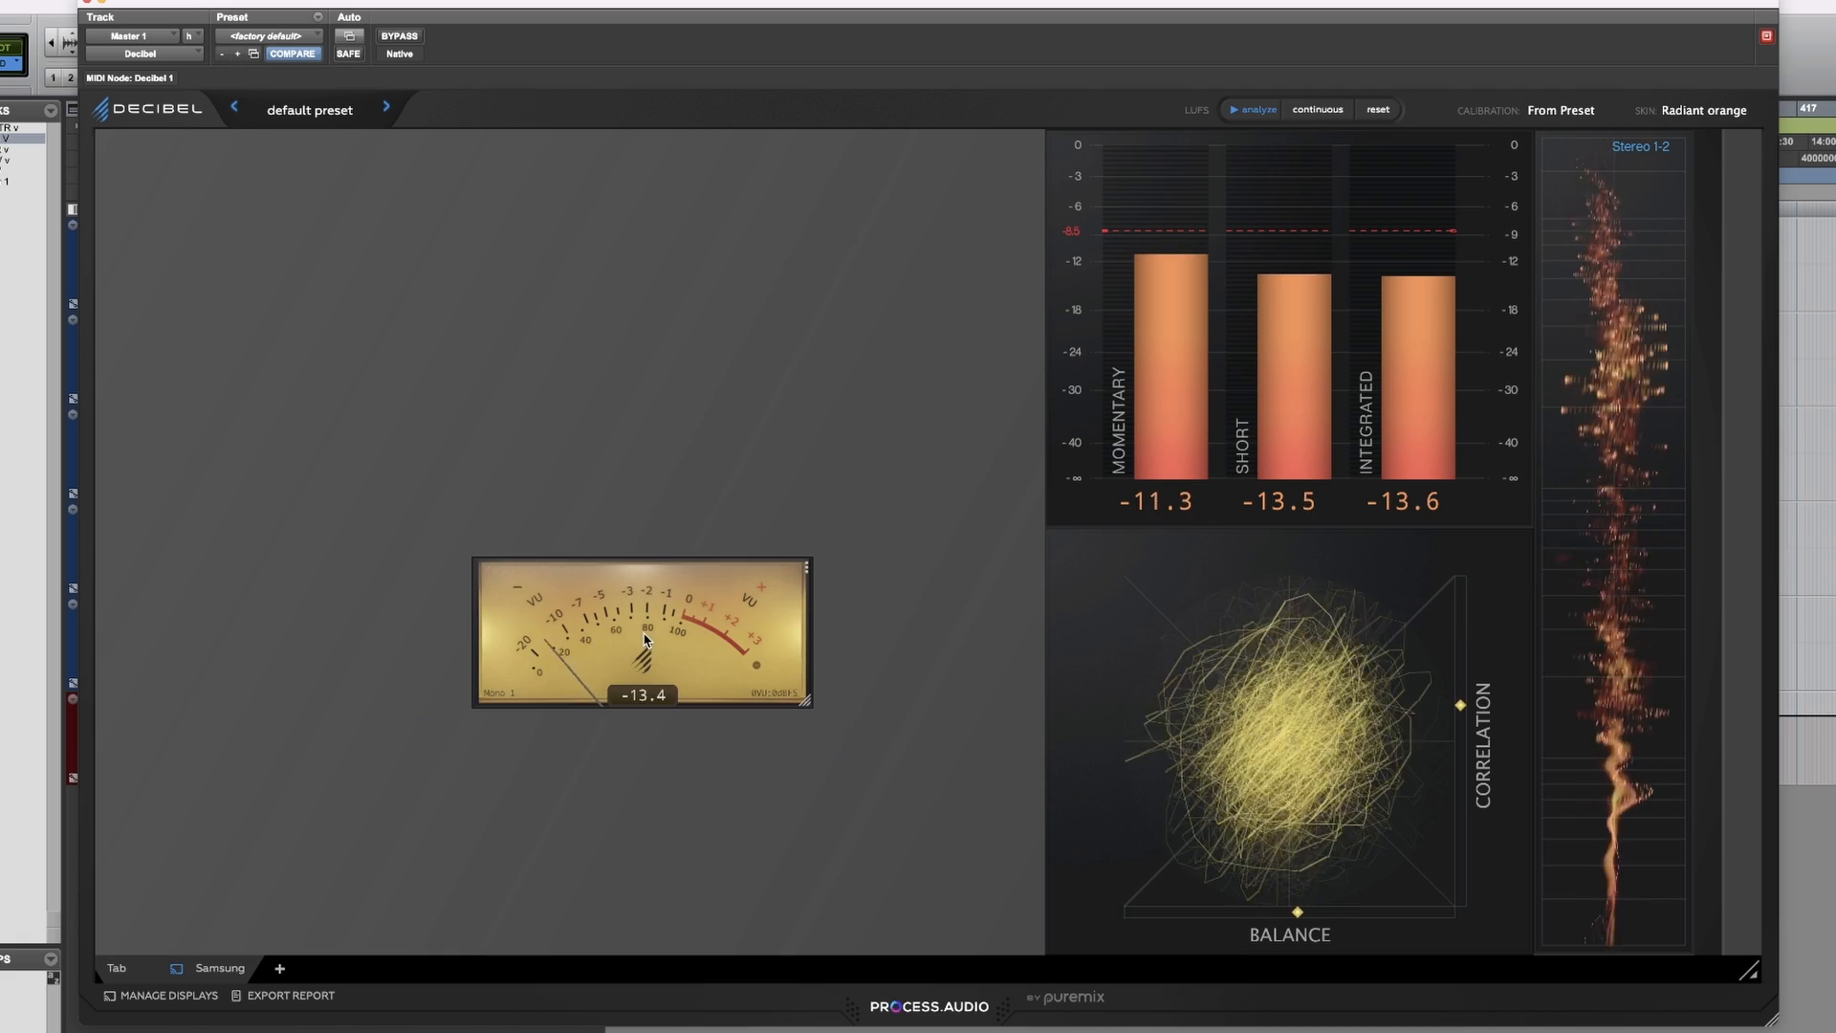
left_click_drag(644, 635, 517, 413)
Replace the Vu Meter with an enlarged Number Box module displaying LUFS-S.
left_click(587, 581)
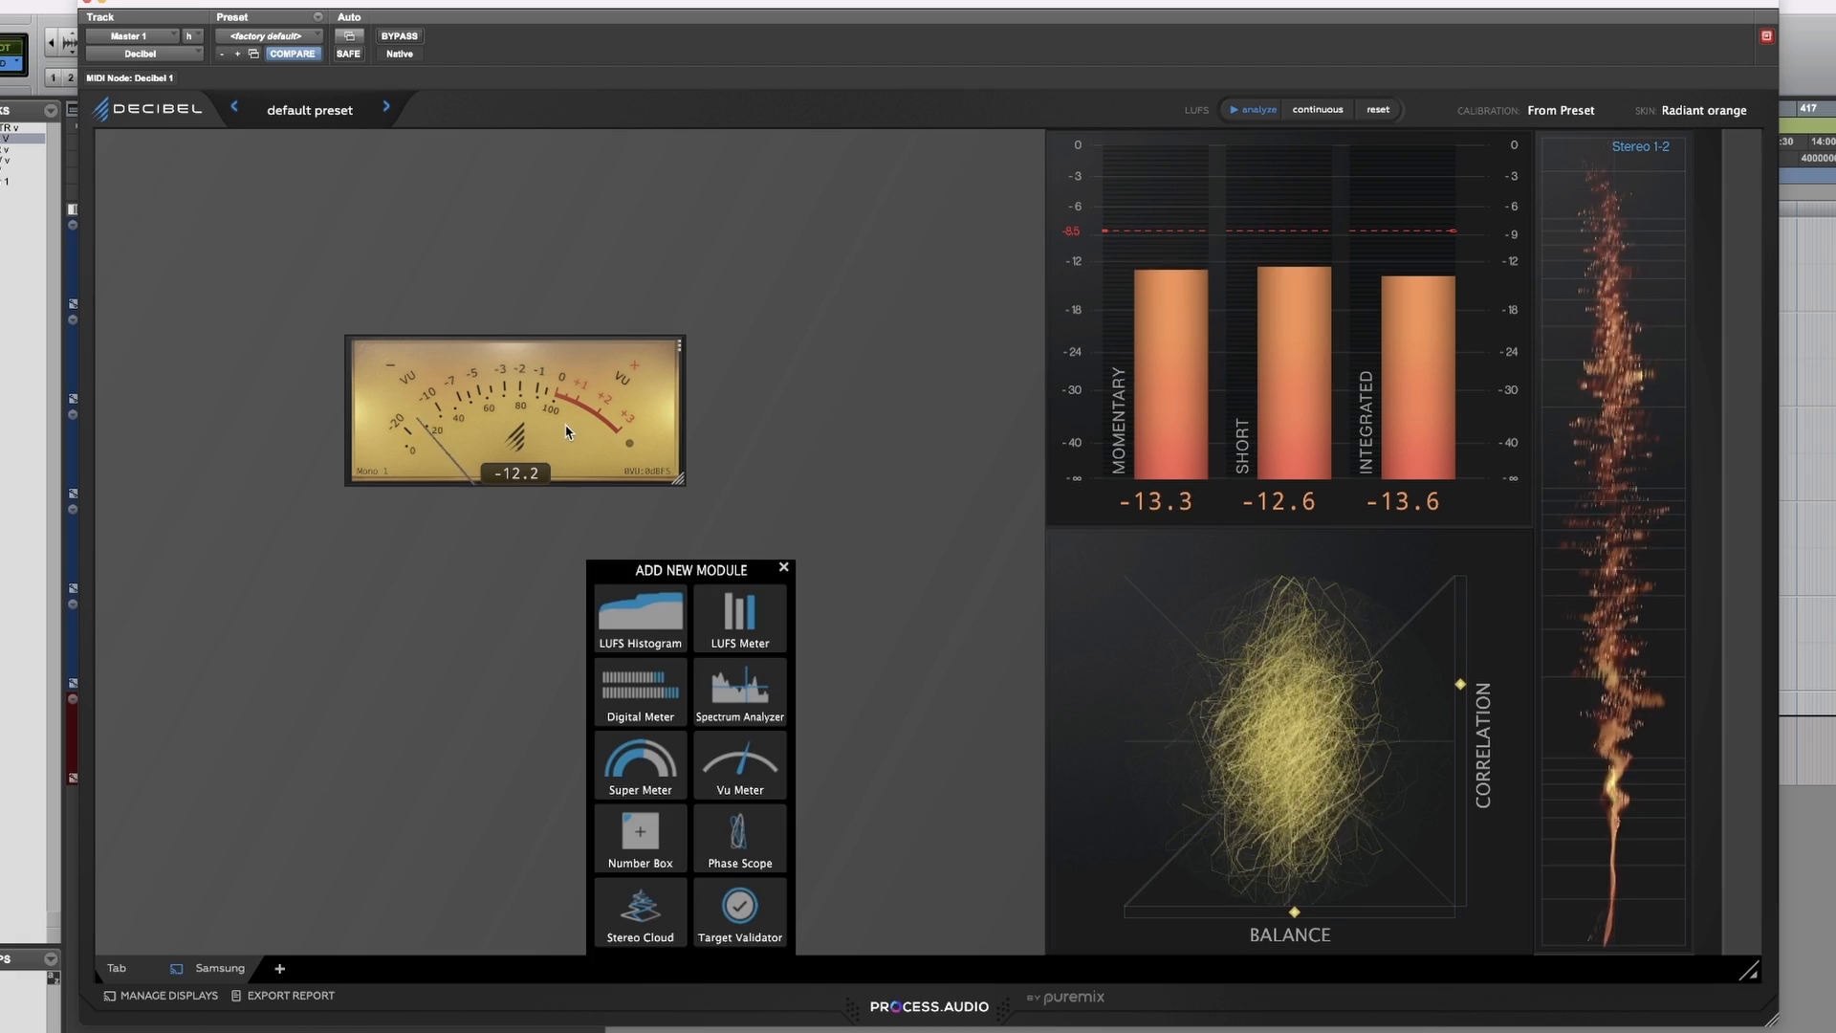
left_click(565, 427)
right_click(565, 427)
left_click(638, 639)
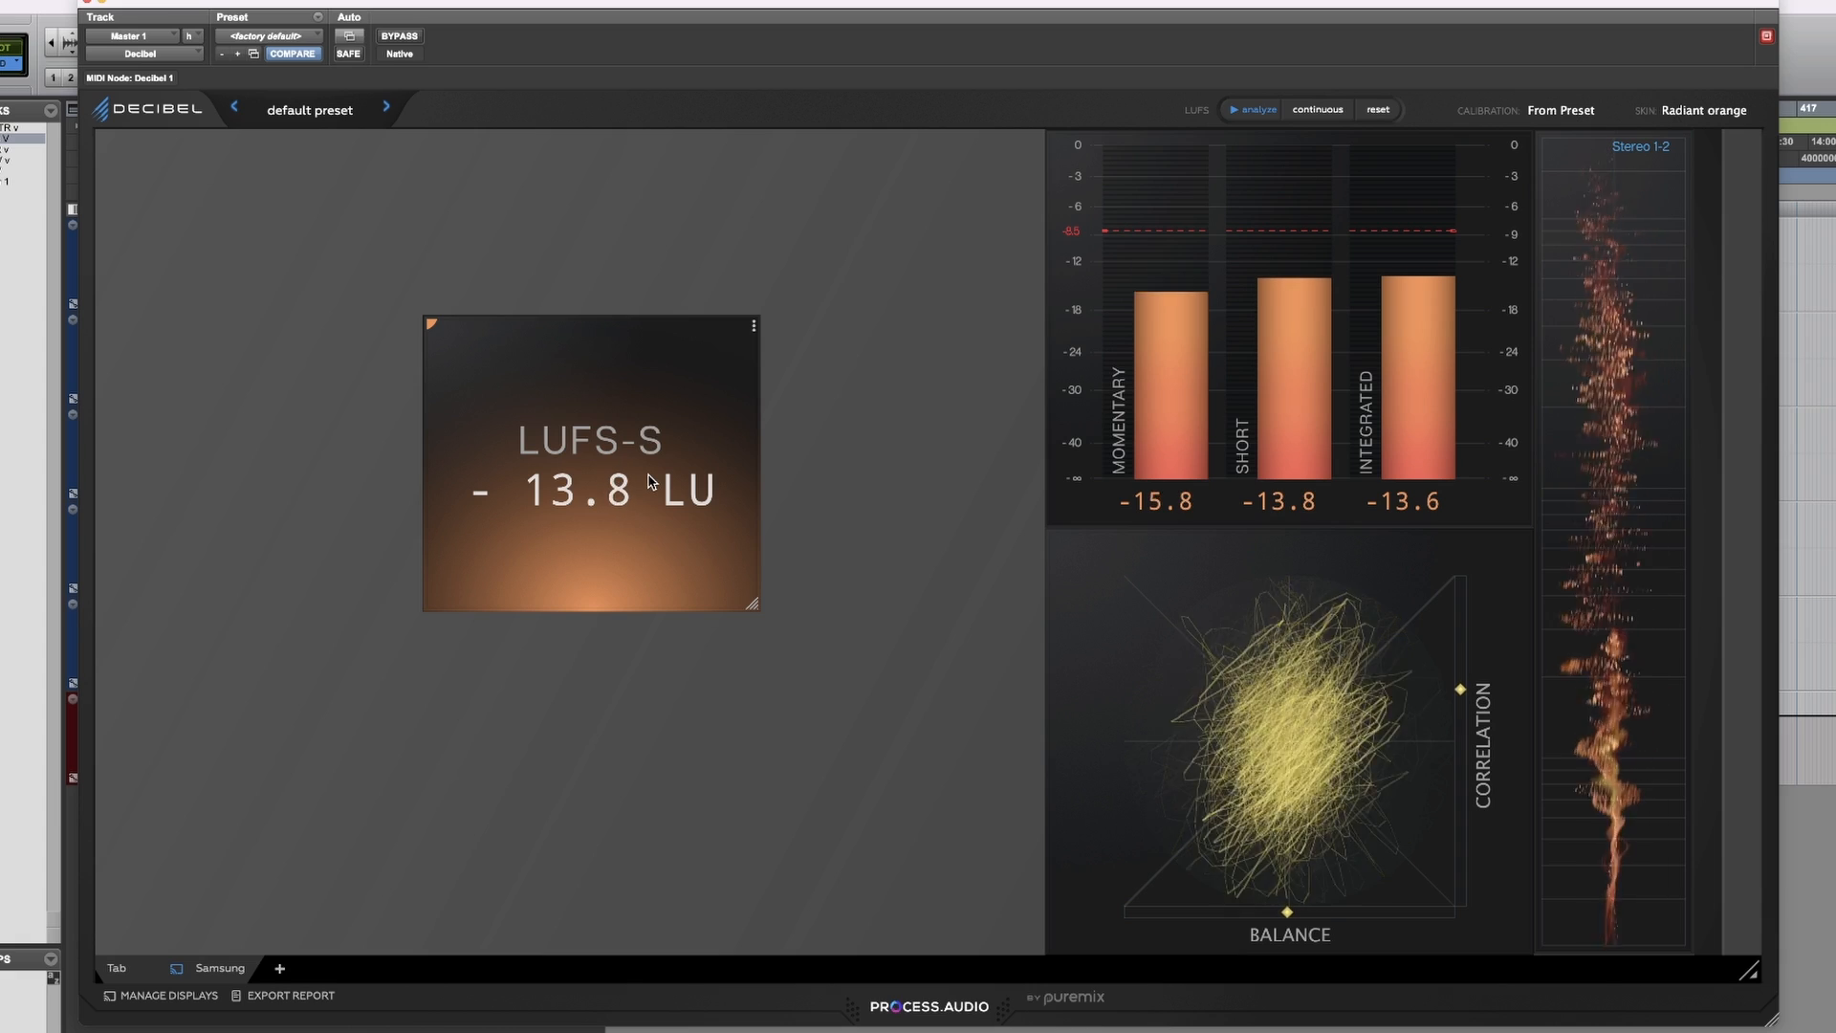
left_click_drag(649, 480, 464, 314)
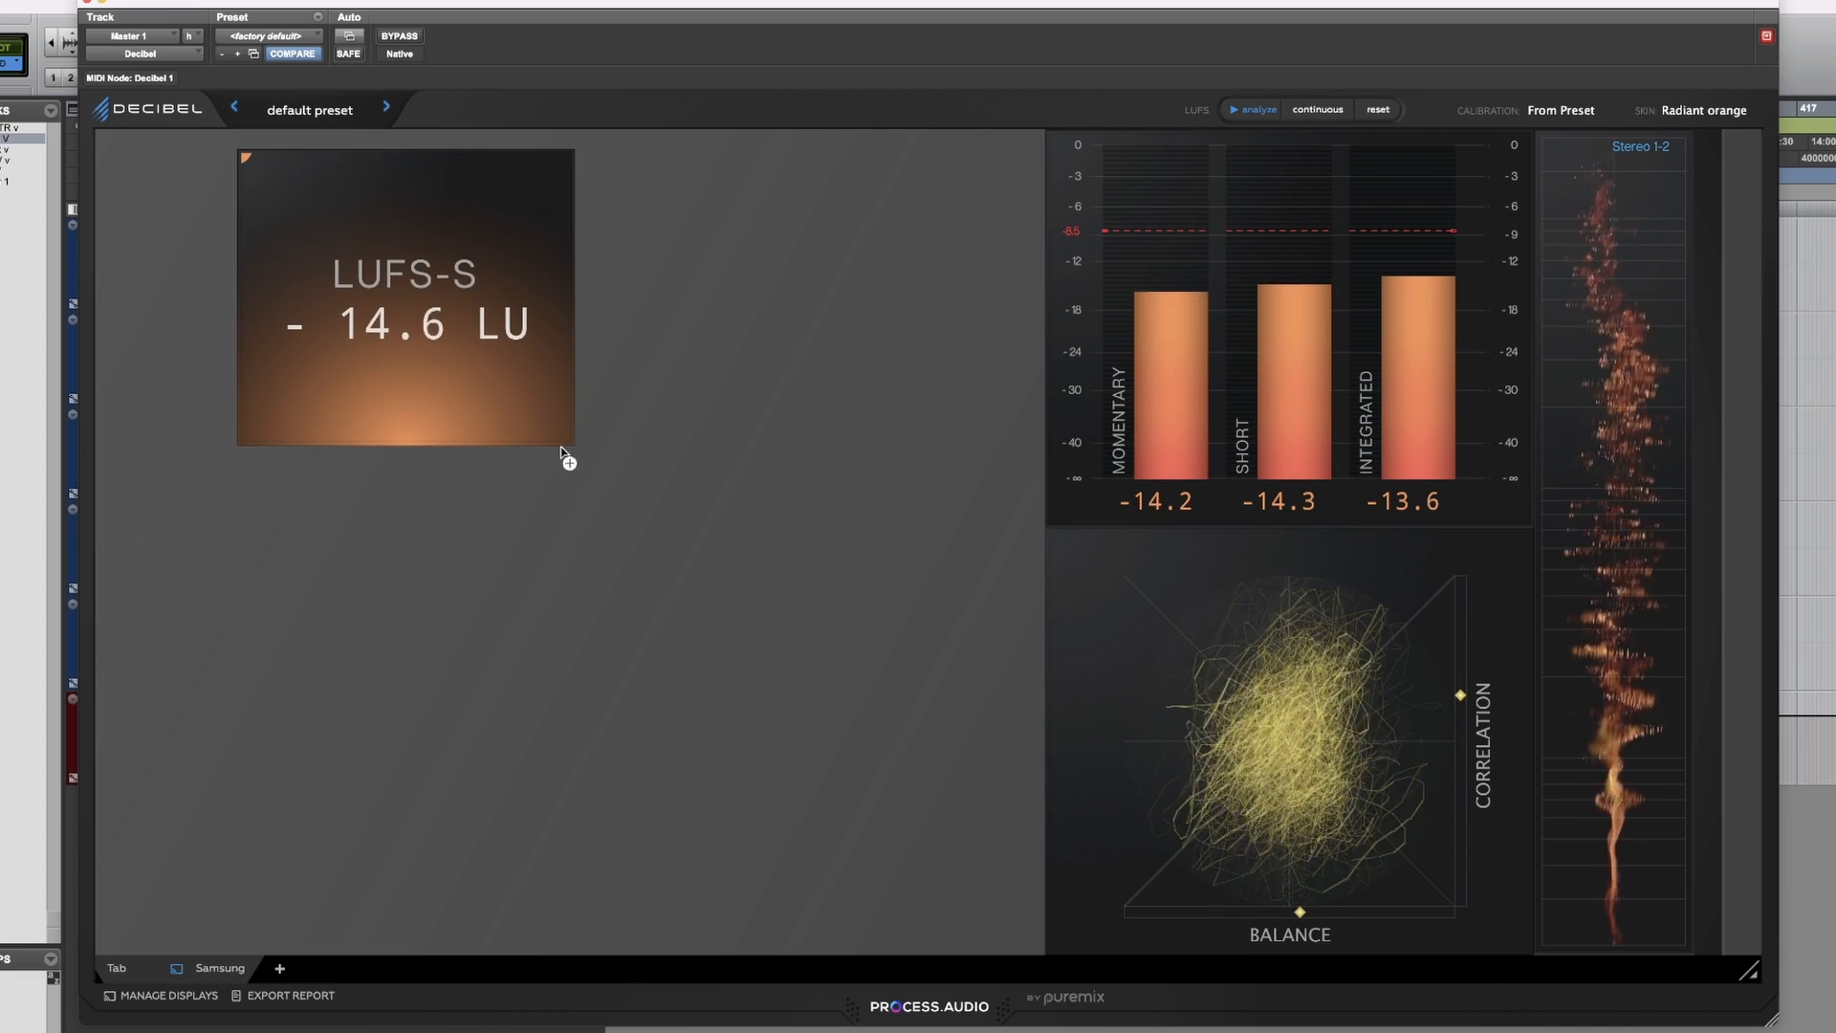
left_click_drag(555, 436, 847, 682)
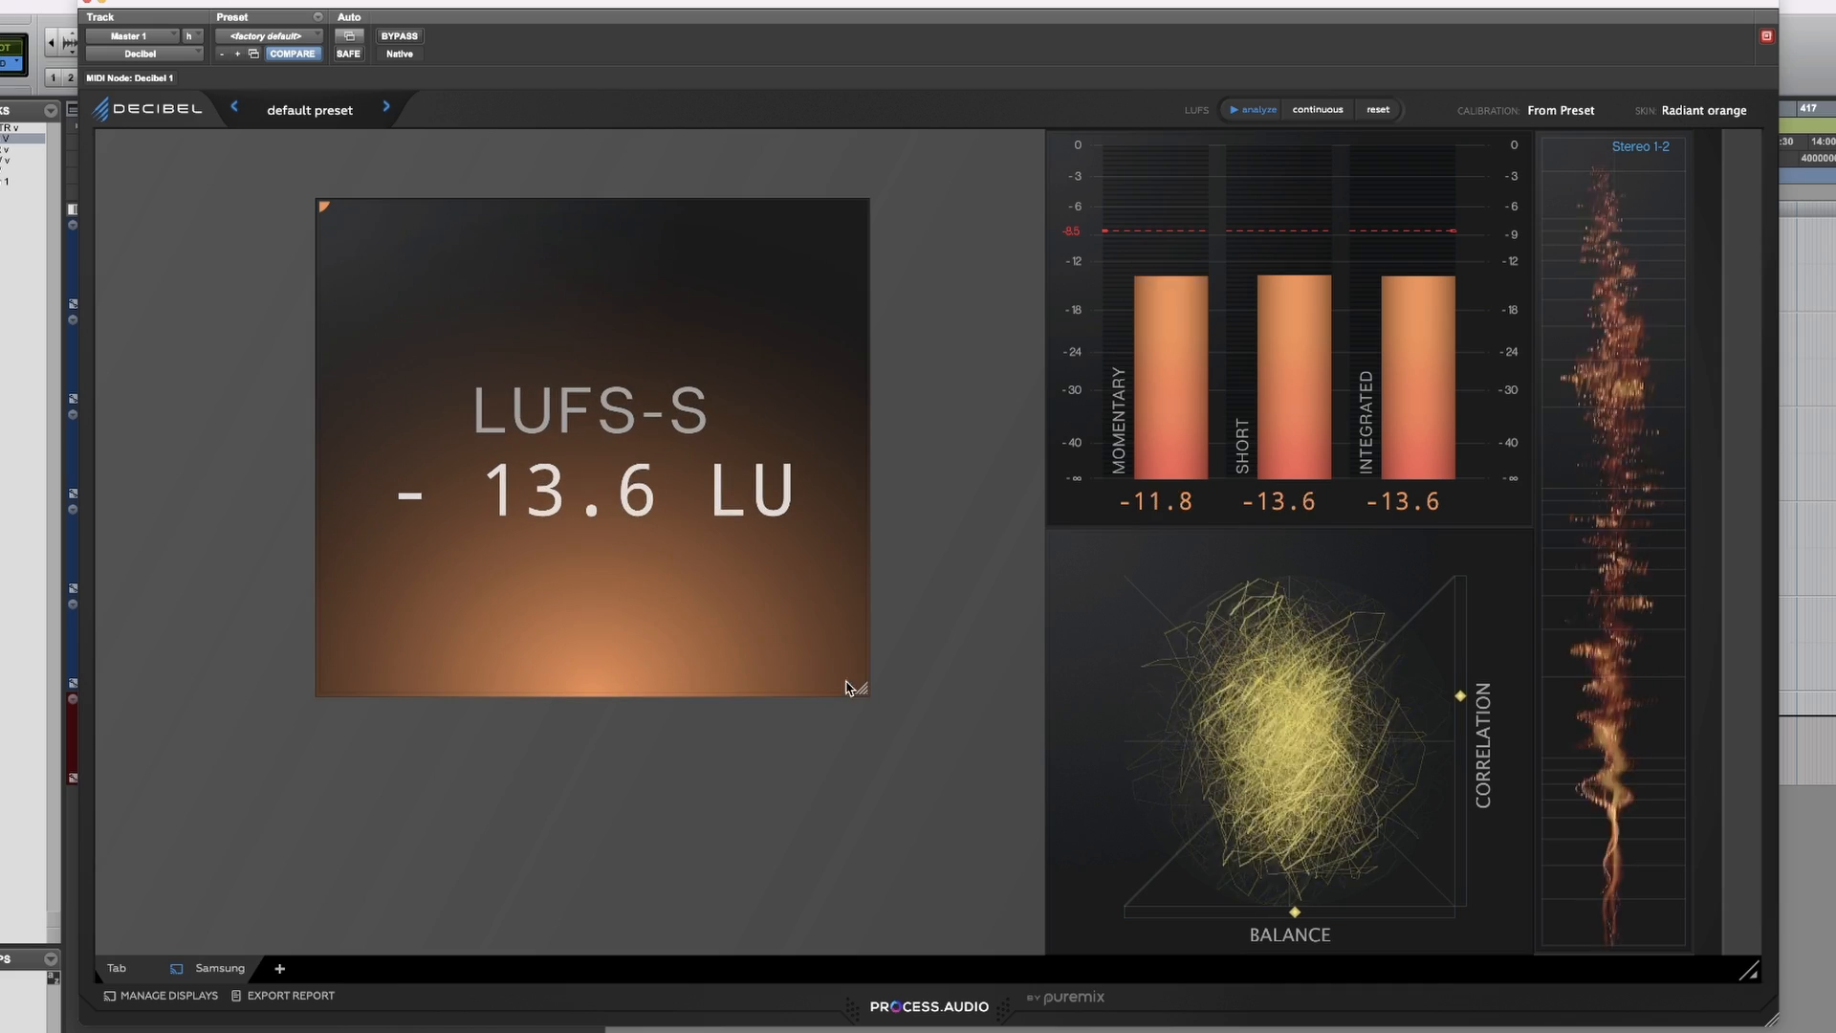
Replace the Number Box with a small second Phase Scope module, and delete that one too.
right_click(694, 516)
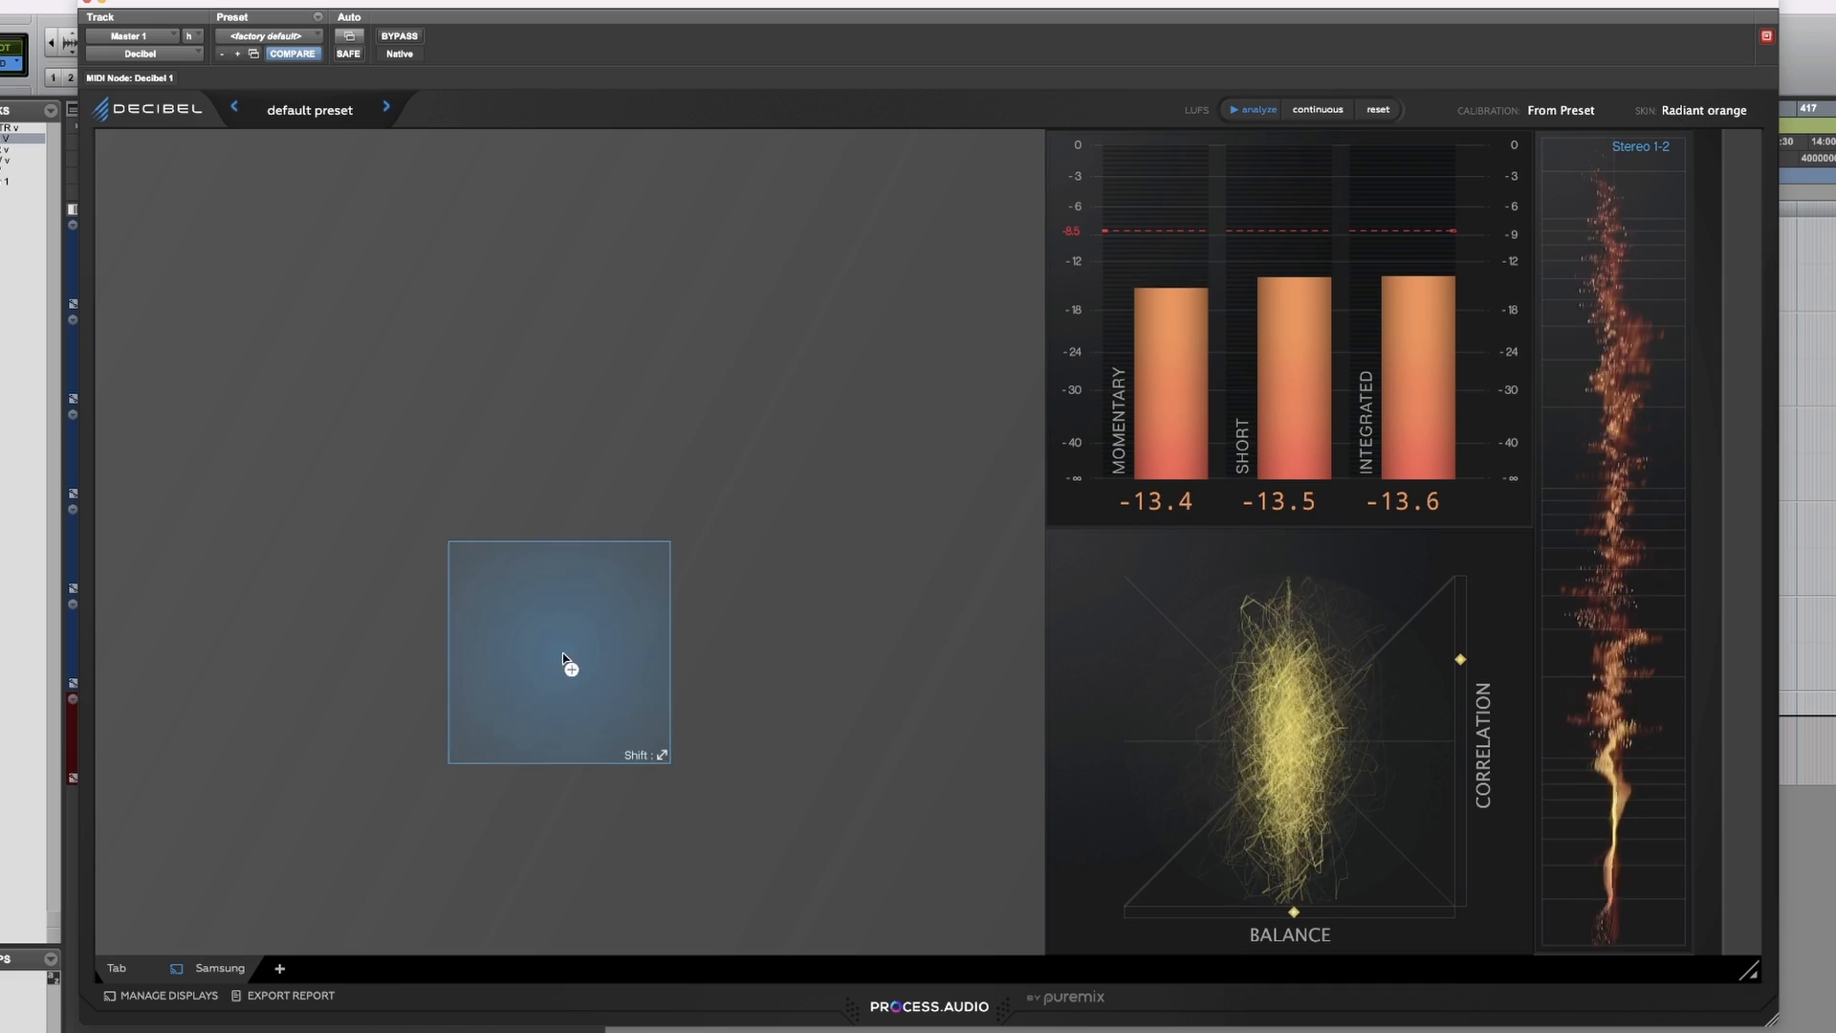
left_click_drag(570, 665, 563, 656)
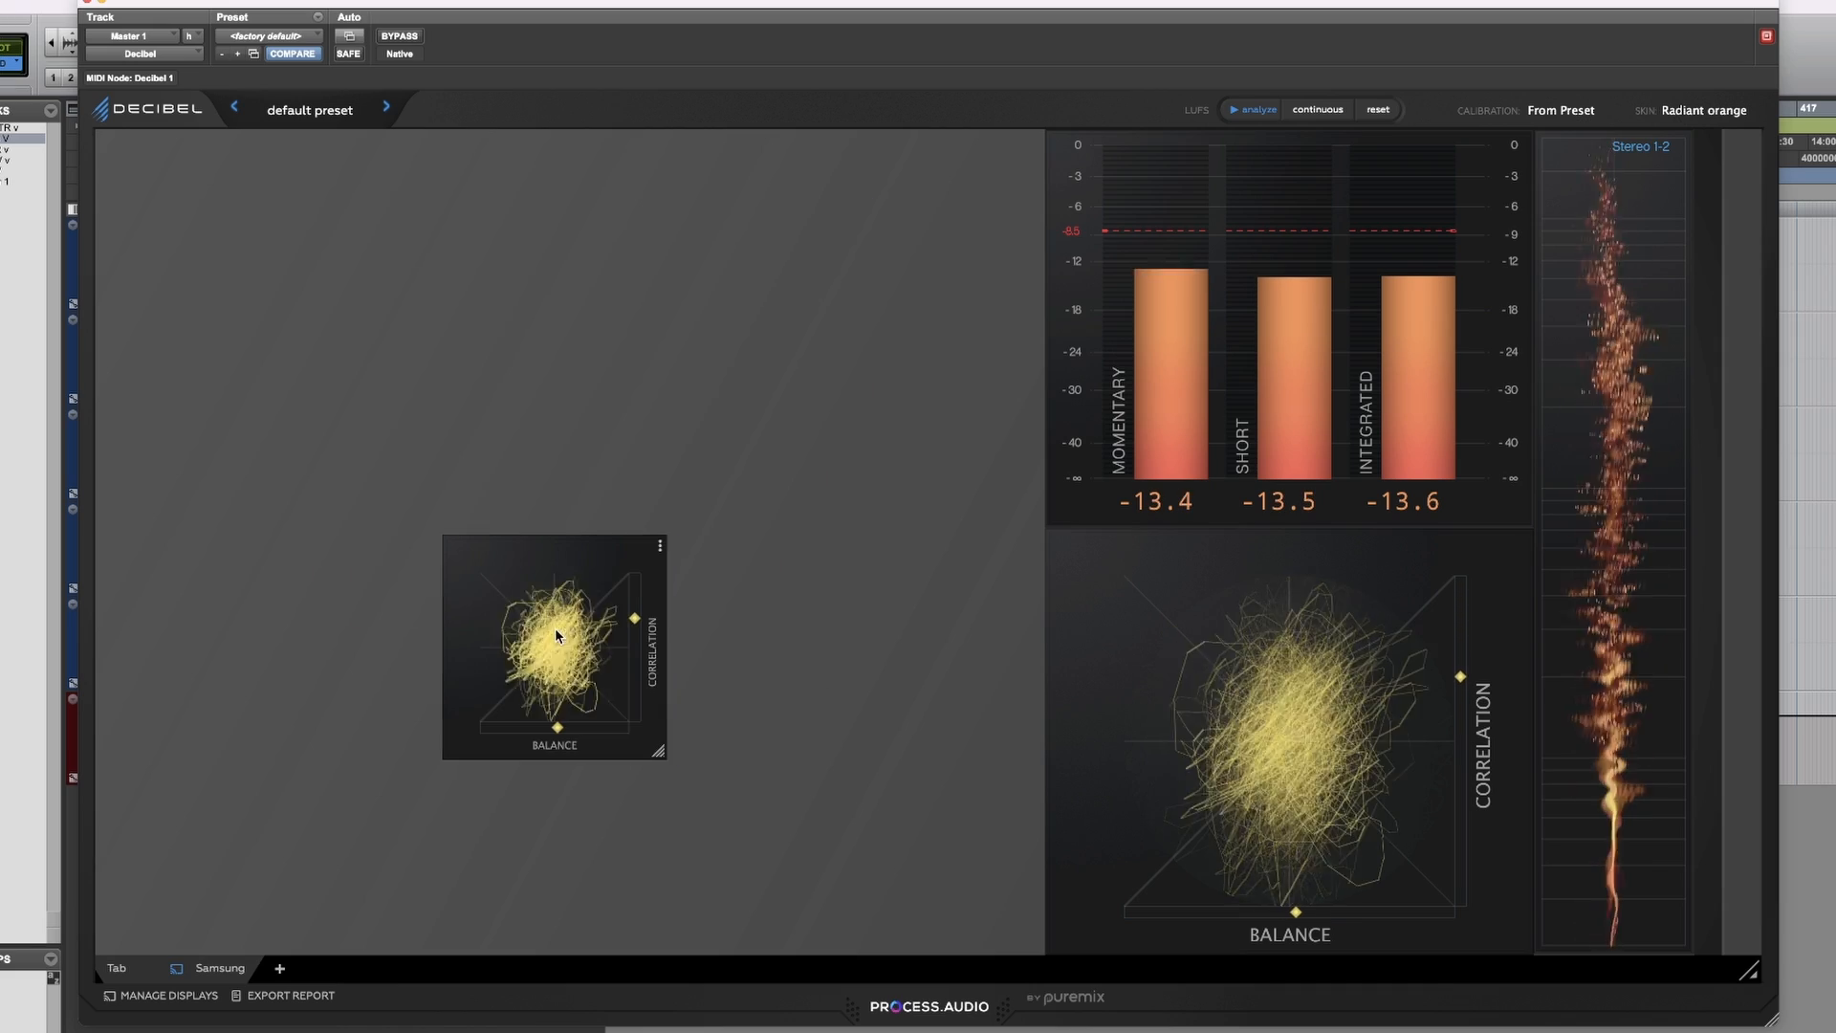
right_click(629, 654)
left_click(737, 644)
Add an enlarged Target Validator module to the empty area and move it to the area's upper part.
left_click(462, 404)
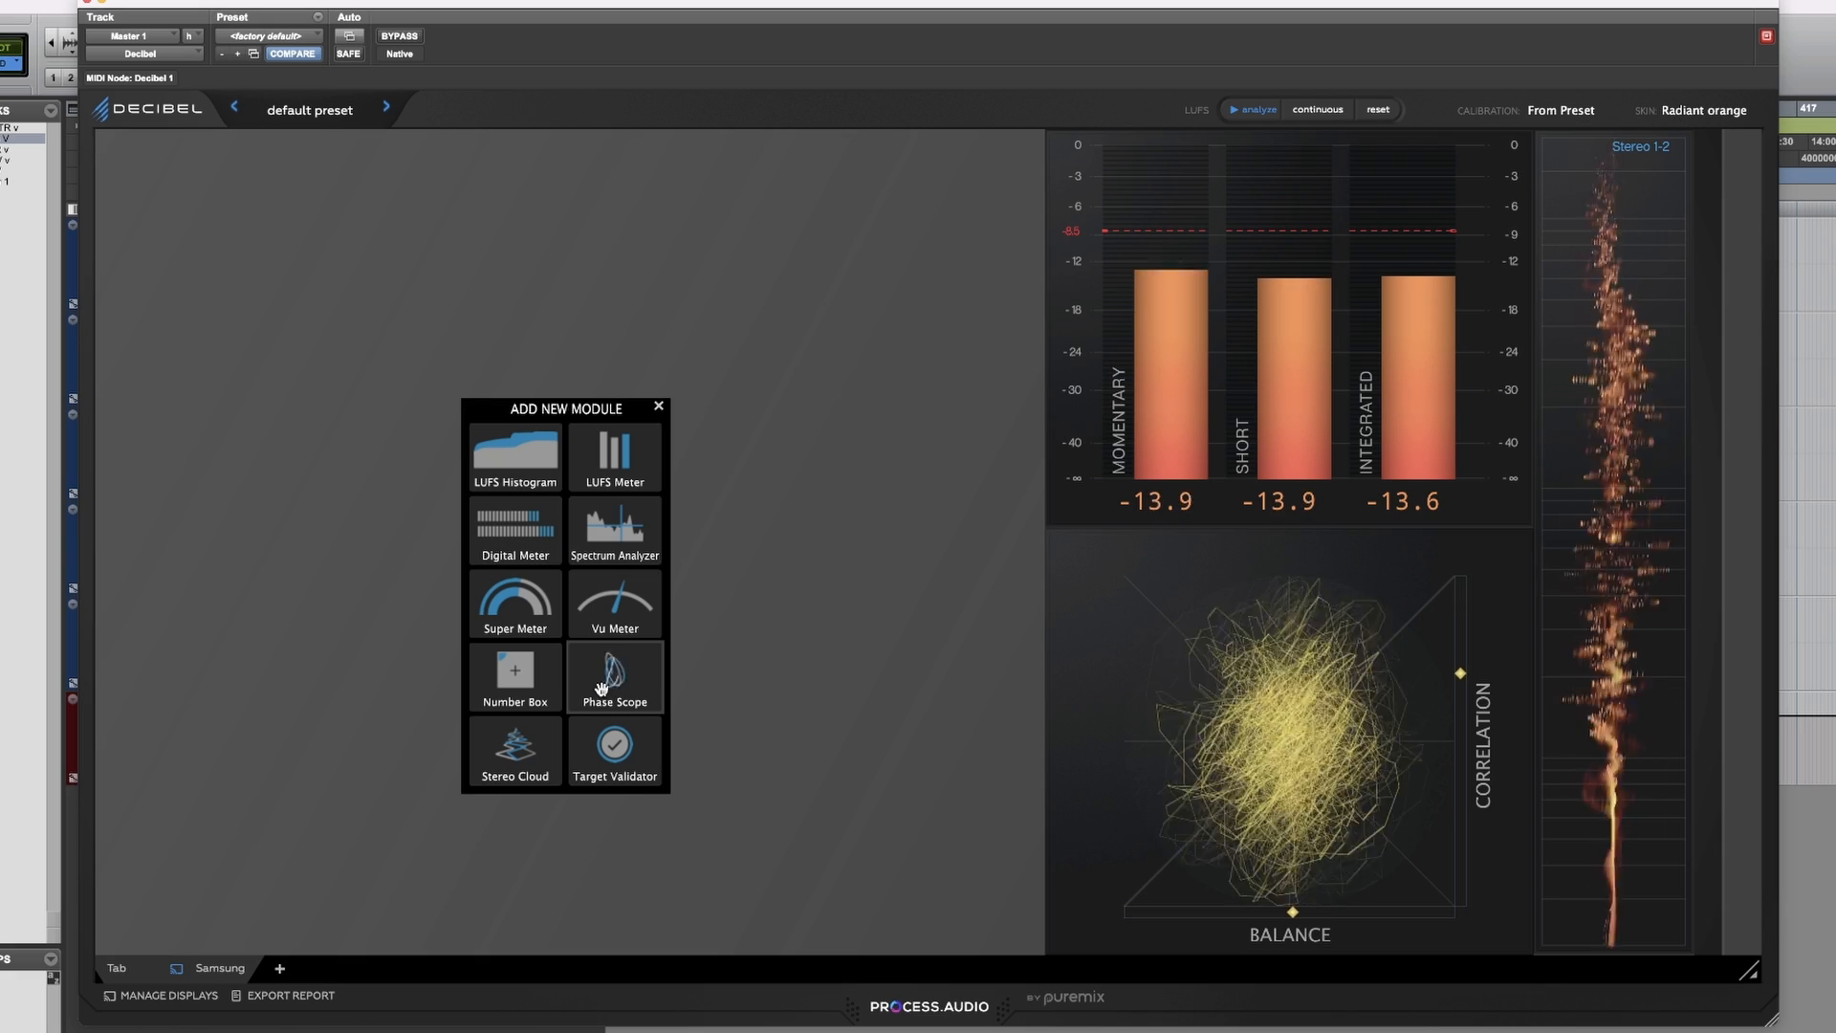
left_click(811, 699)
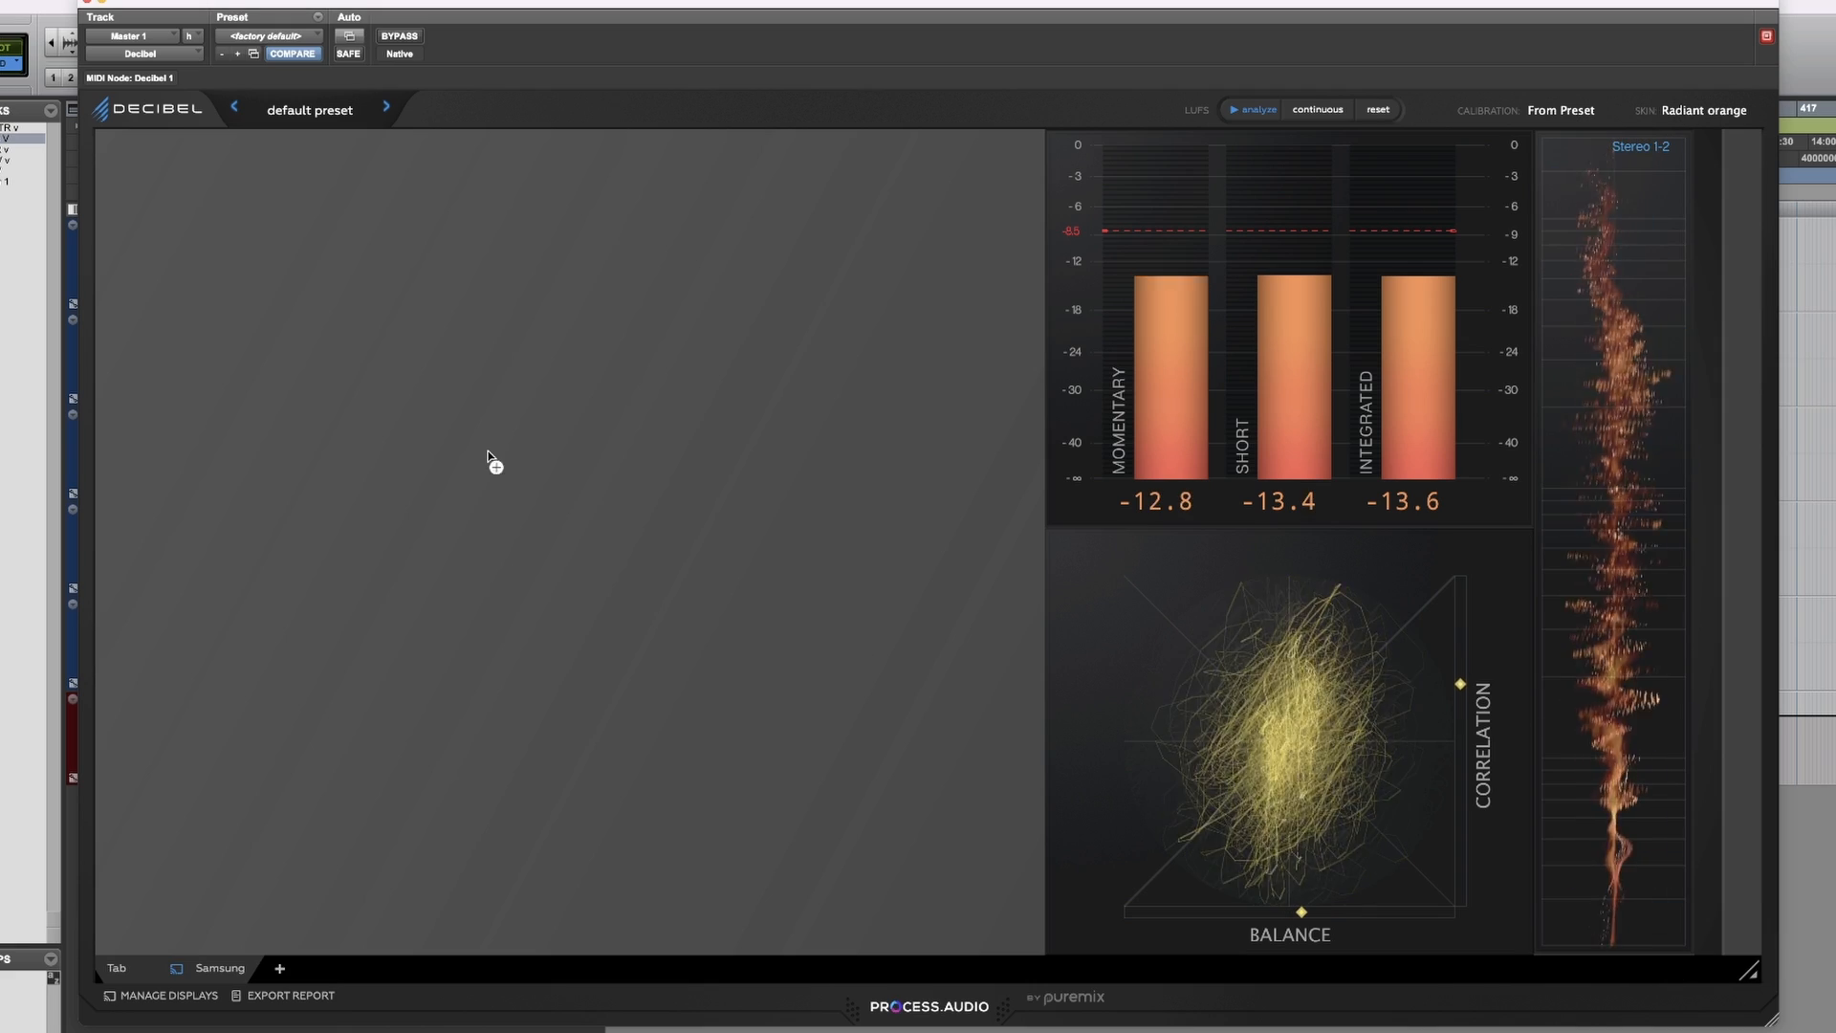
left_click(537, 394)
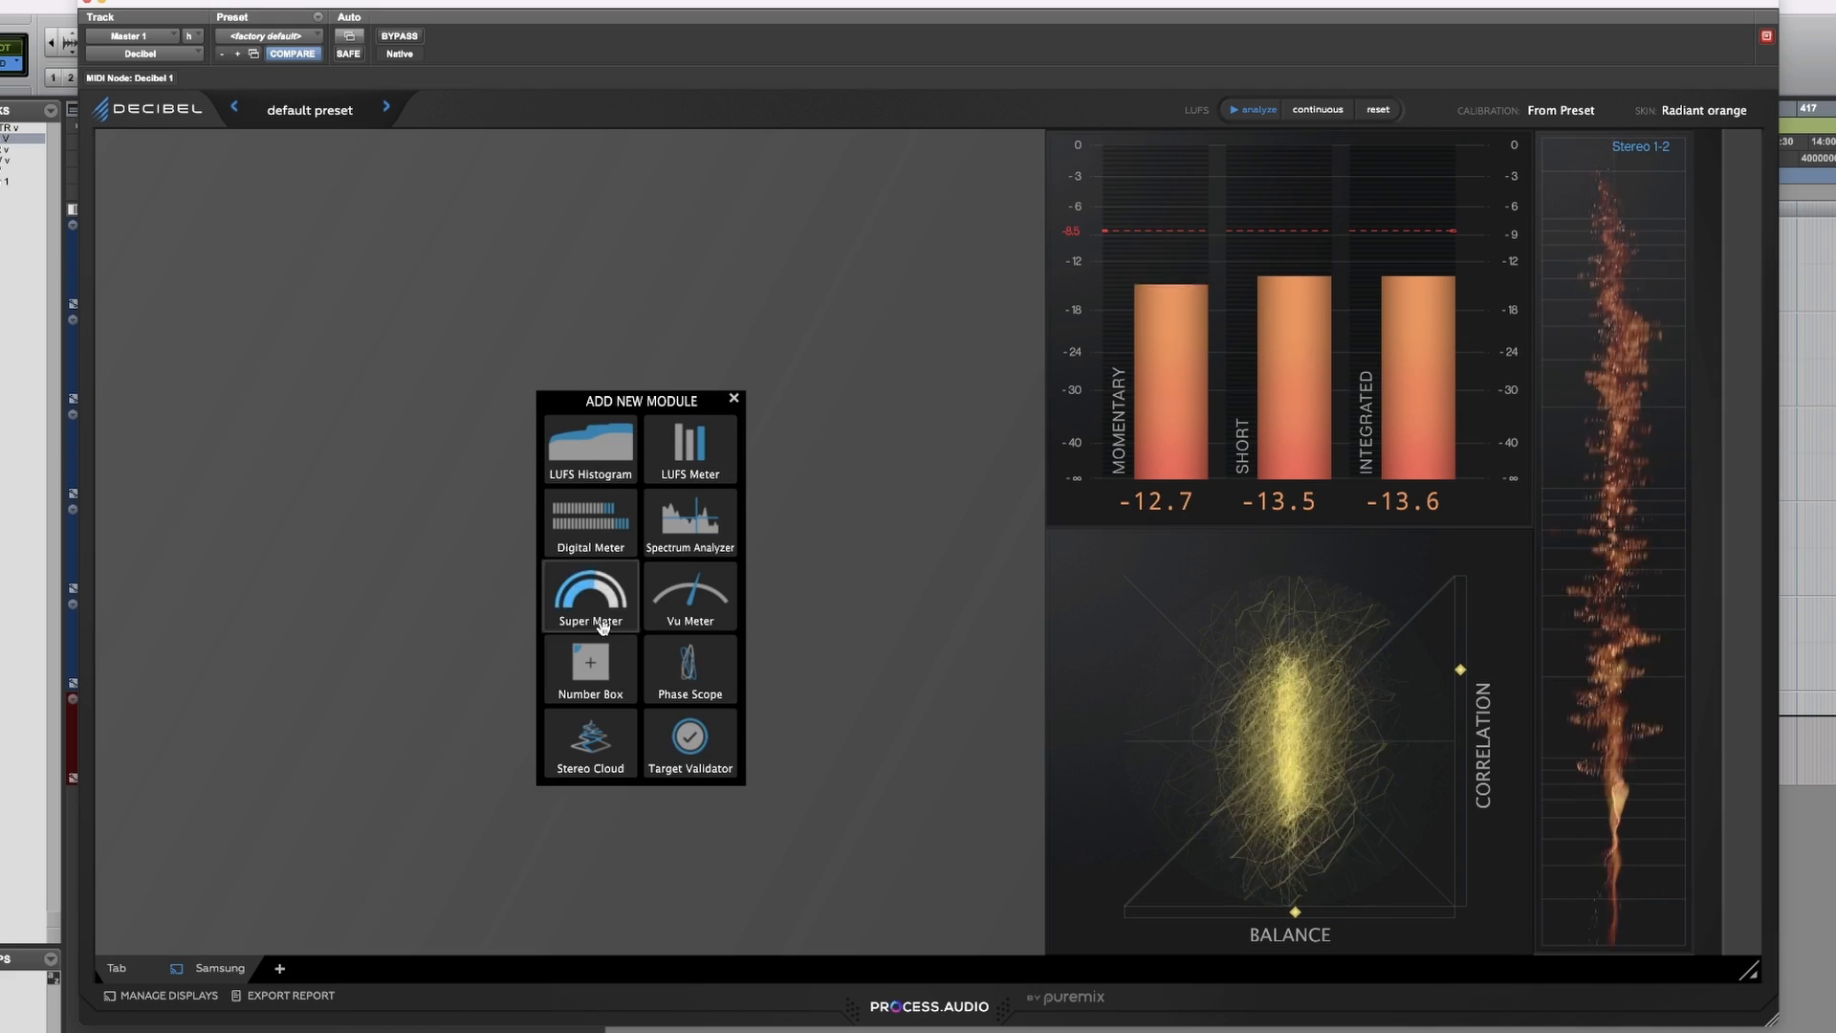
left_click_drag(707, 750, 950, 876)
left_click(533, 491)
left_click(516, 492)
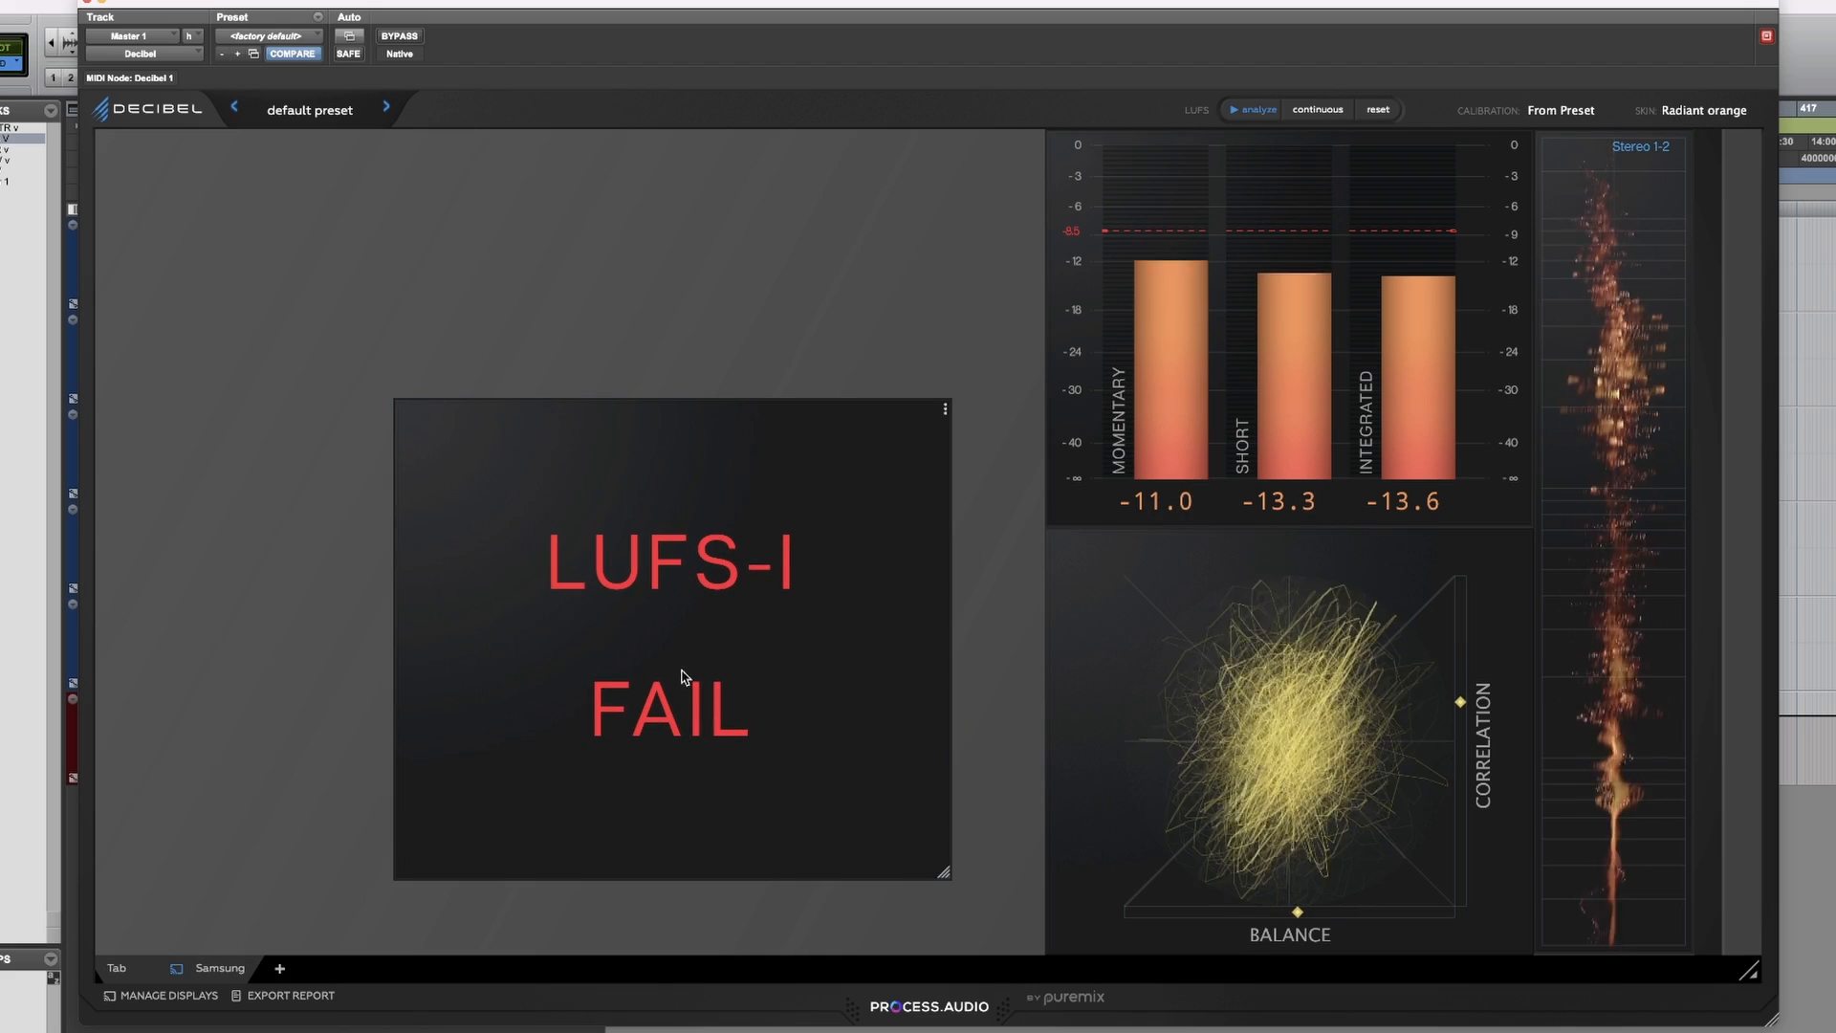
left_click_drag(665, 506, 563, 277)
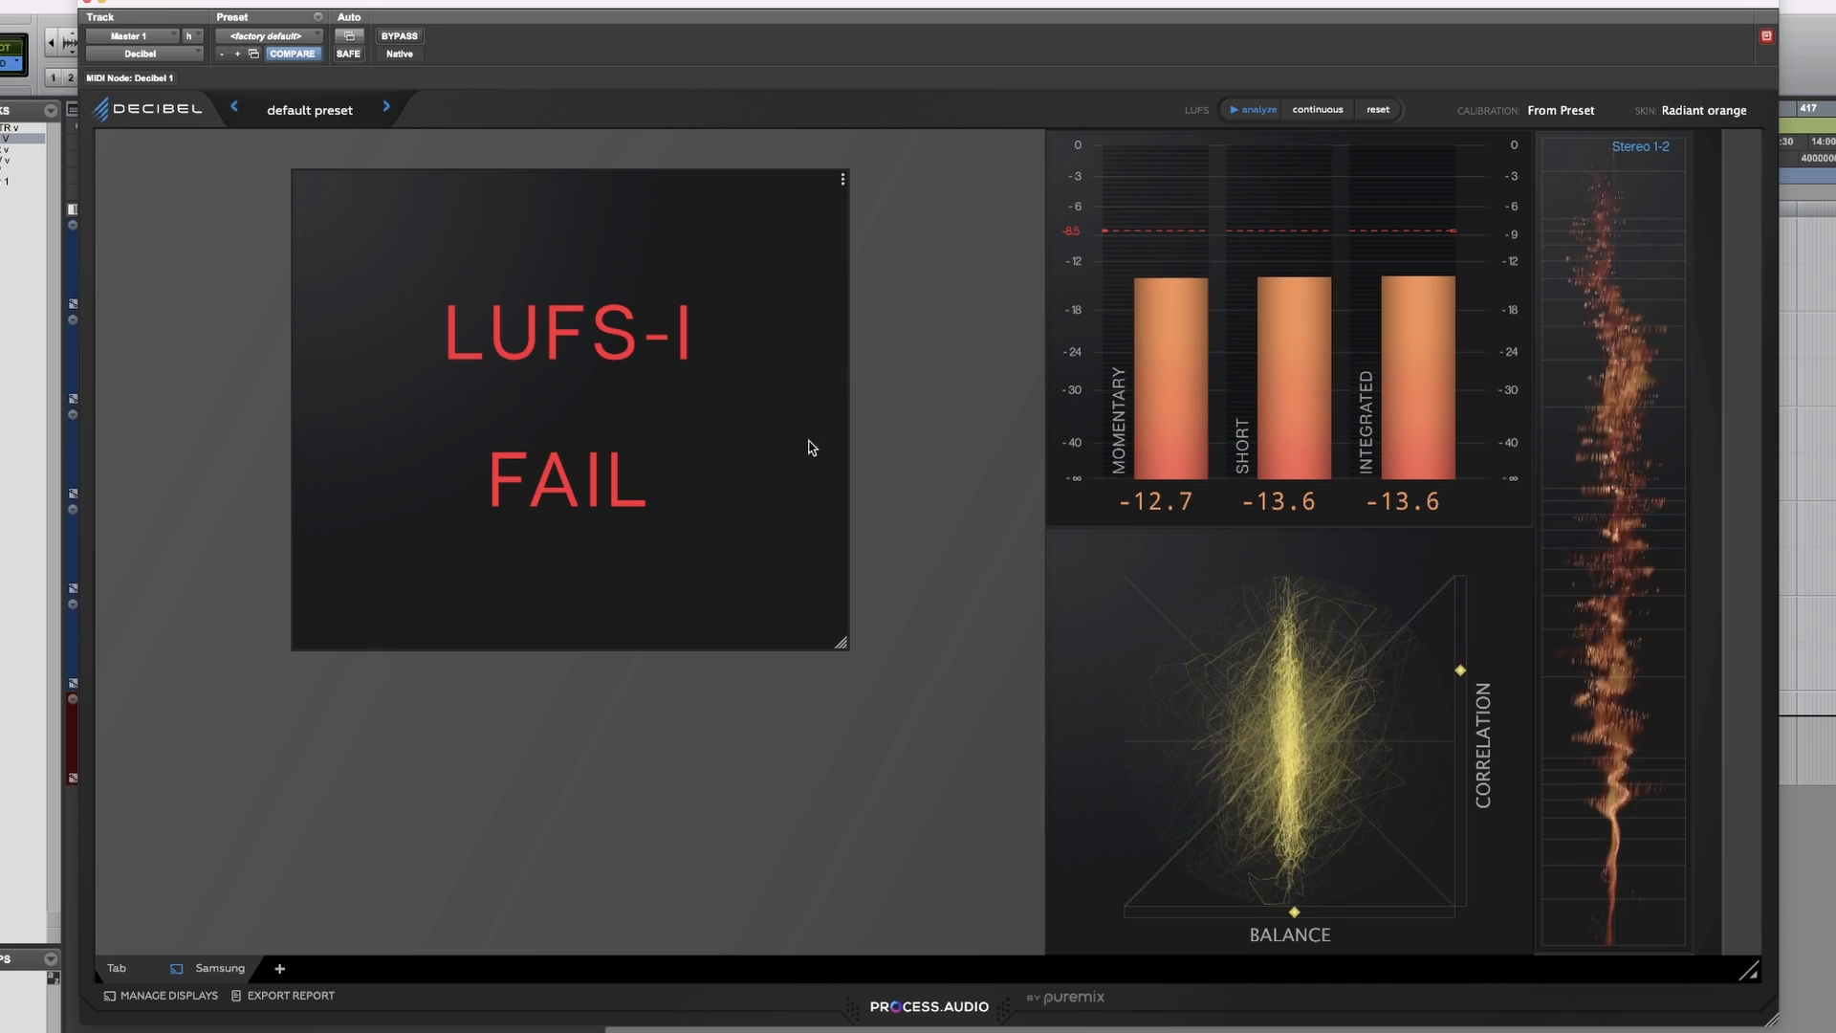
Delete the Target Validator module from the layout.
right_click(705, 550)
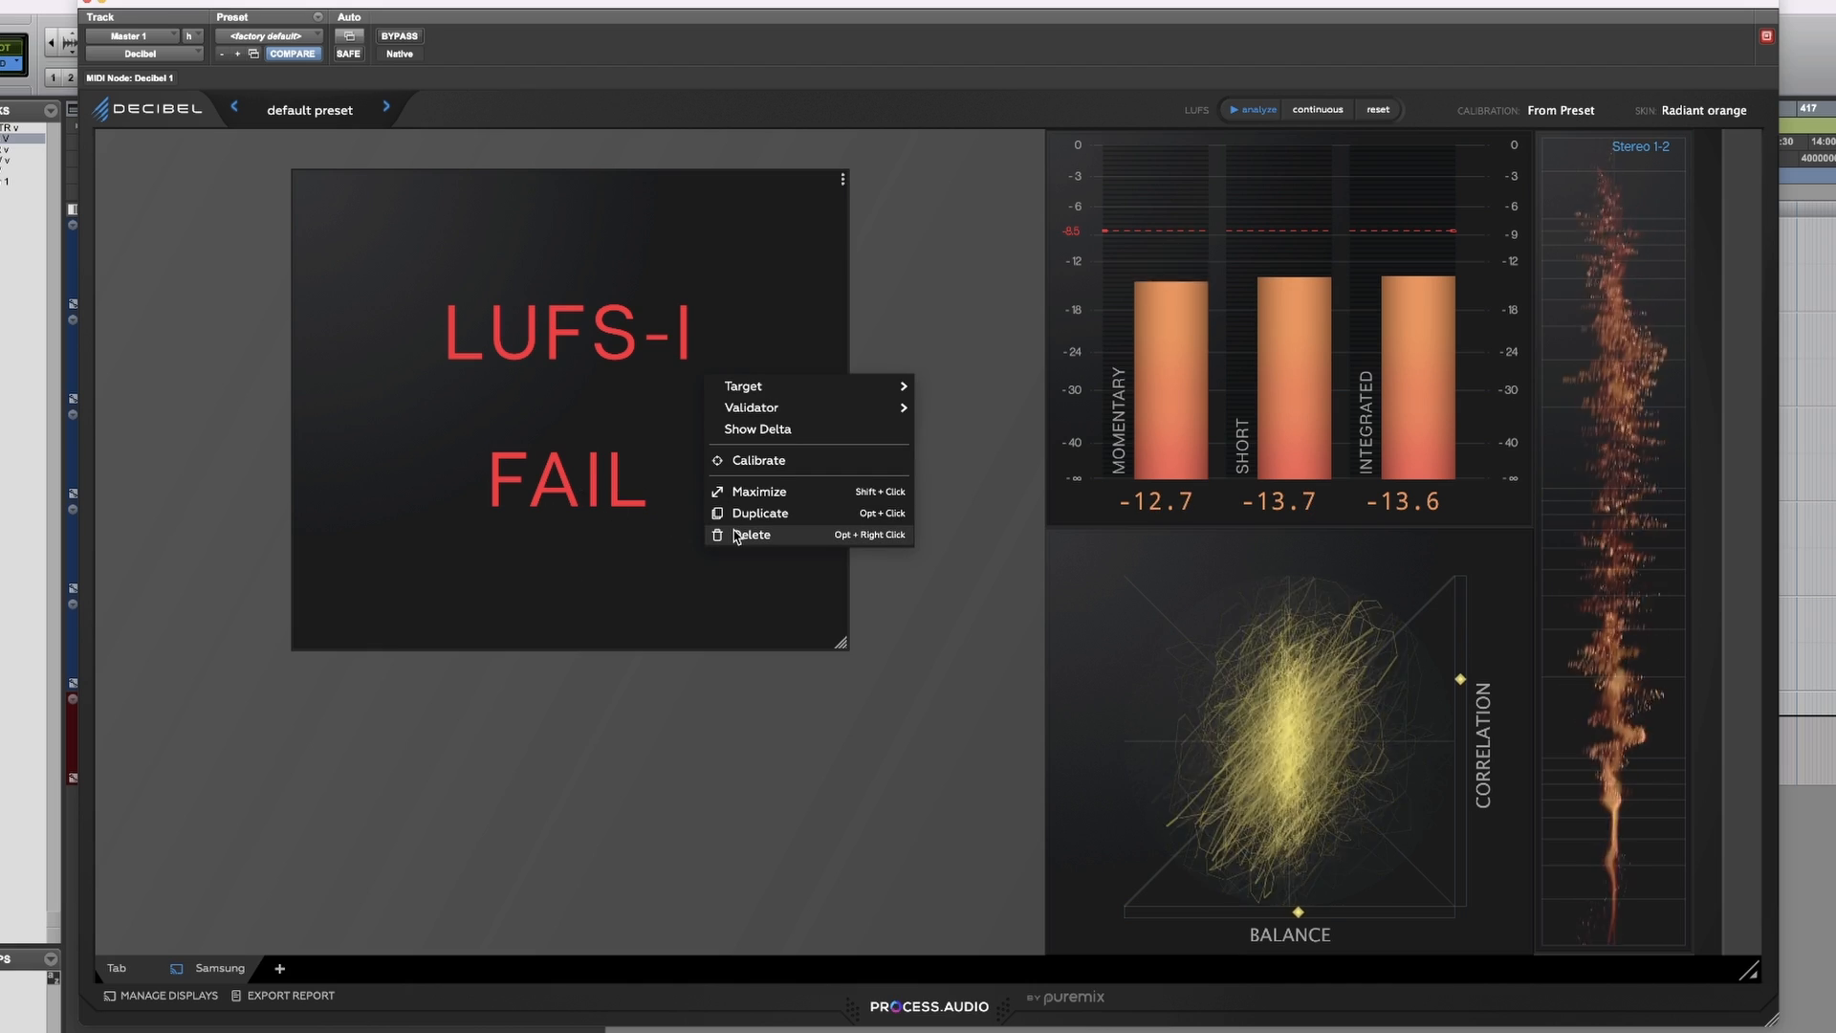
left_click(737, 535)
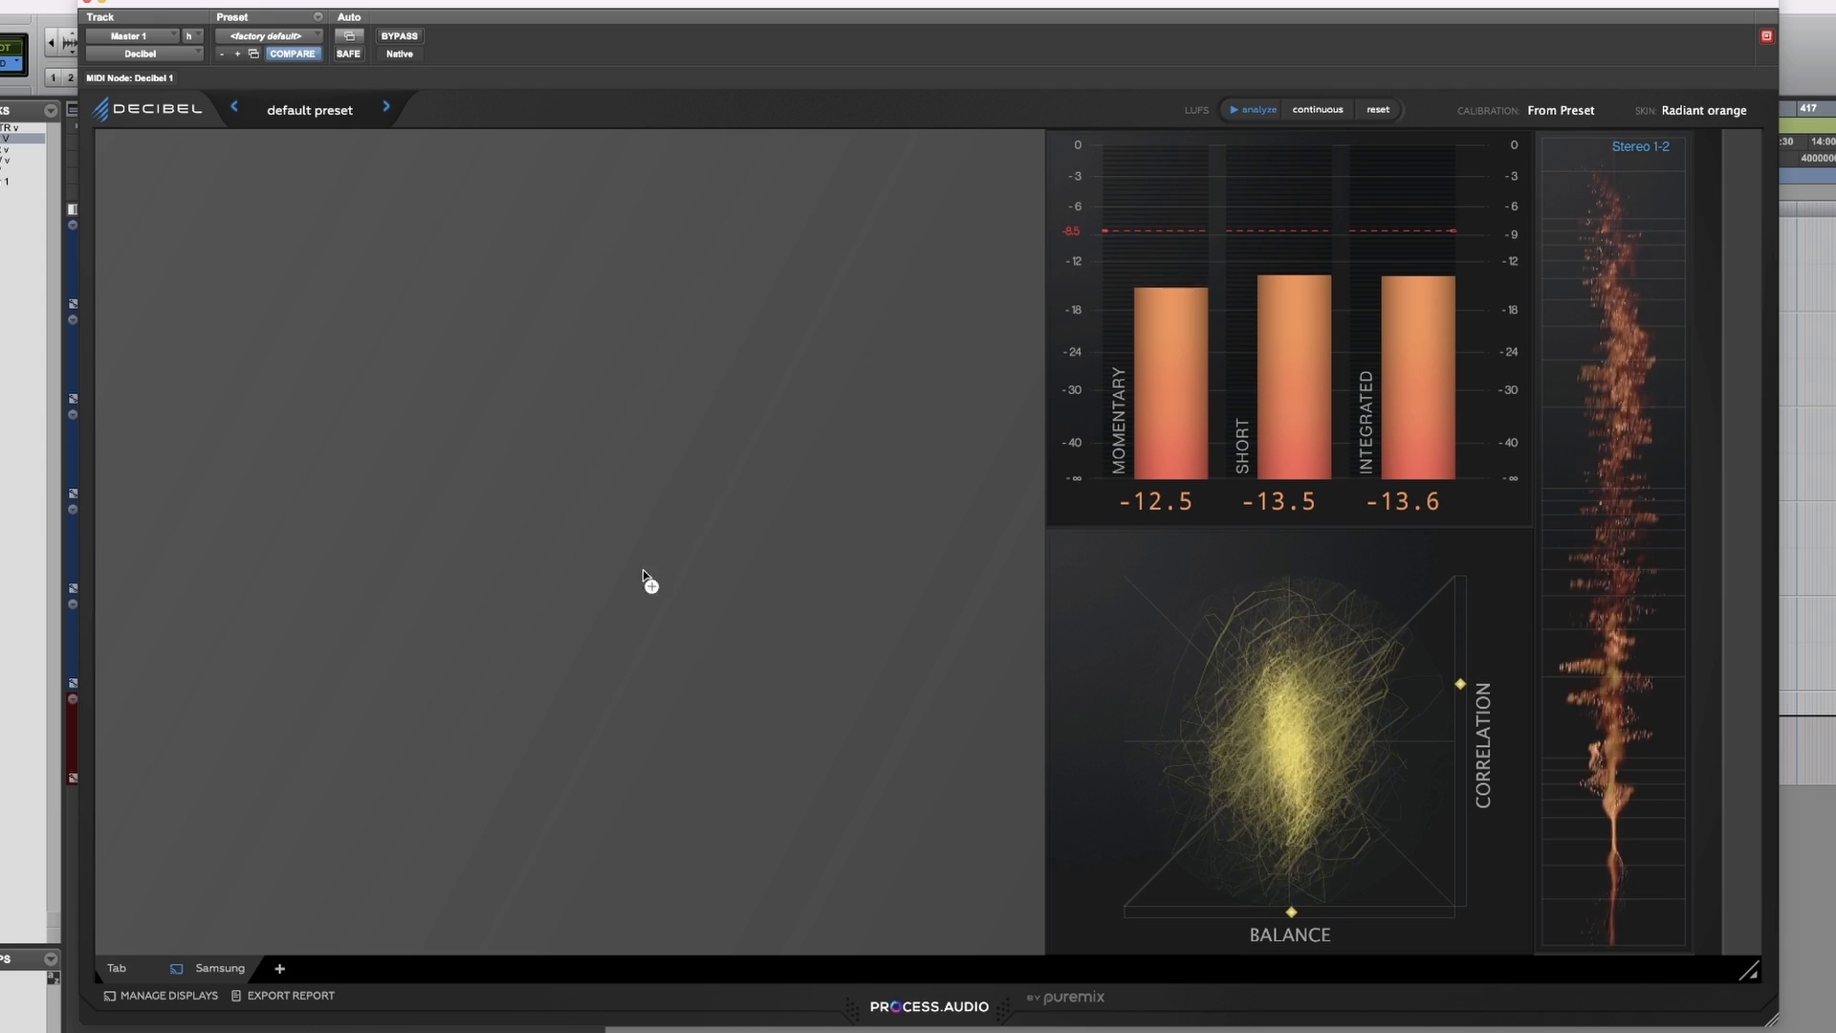
left_click(647, 581)
Restore the full meter layout by loading the user preset MH START.
left_click(291, 113)
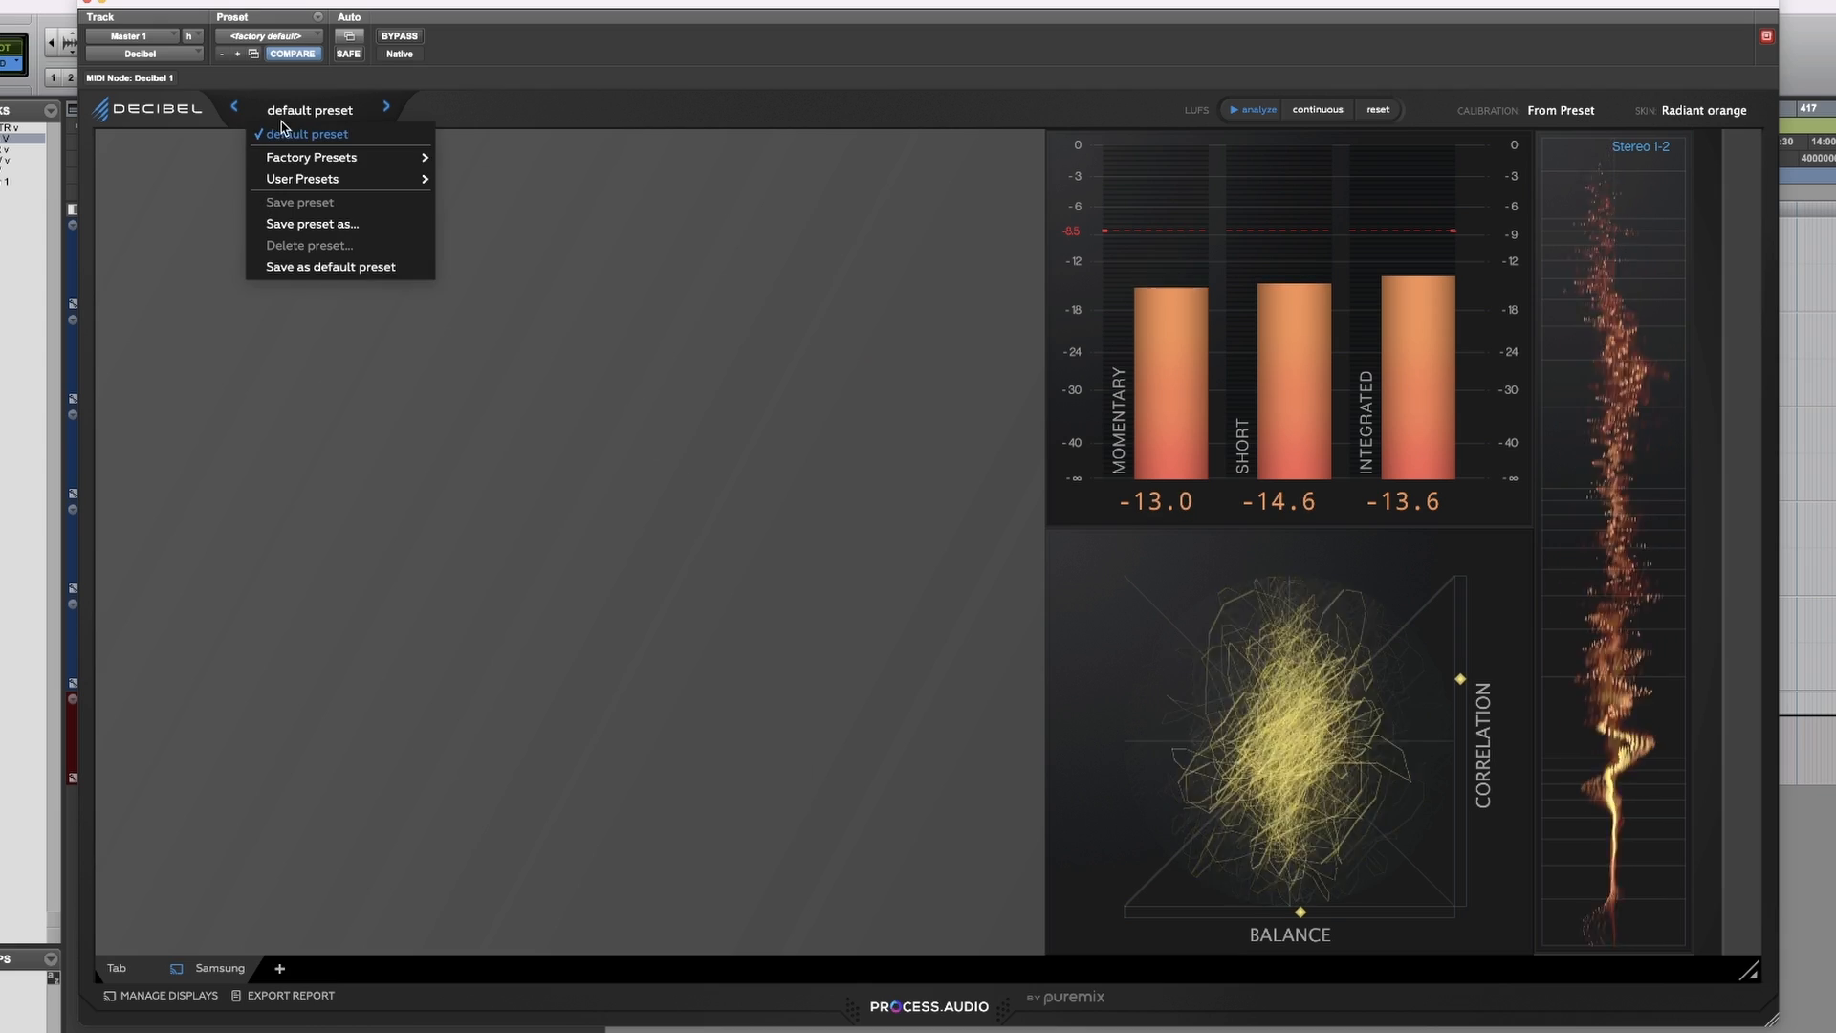
left_click(306, 140)
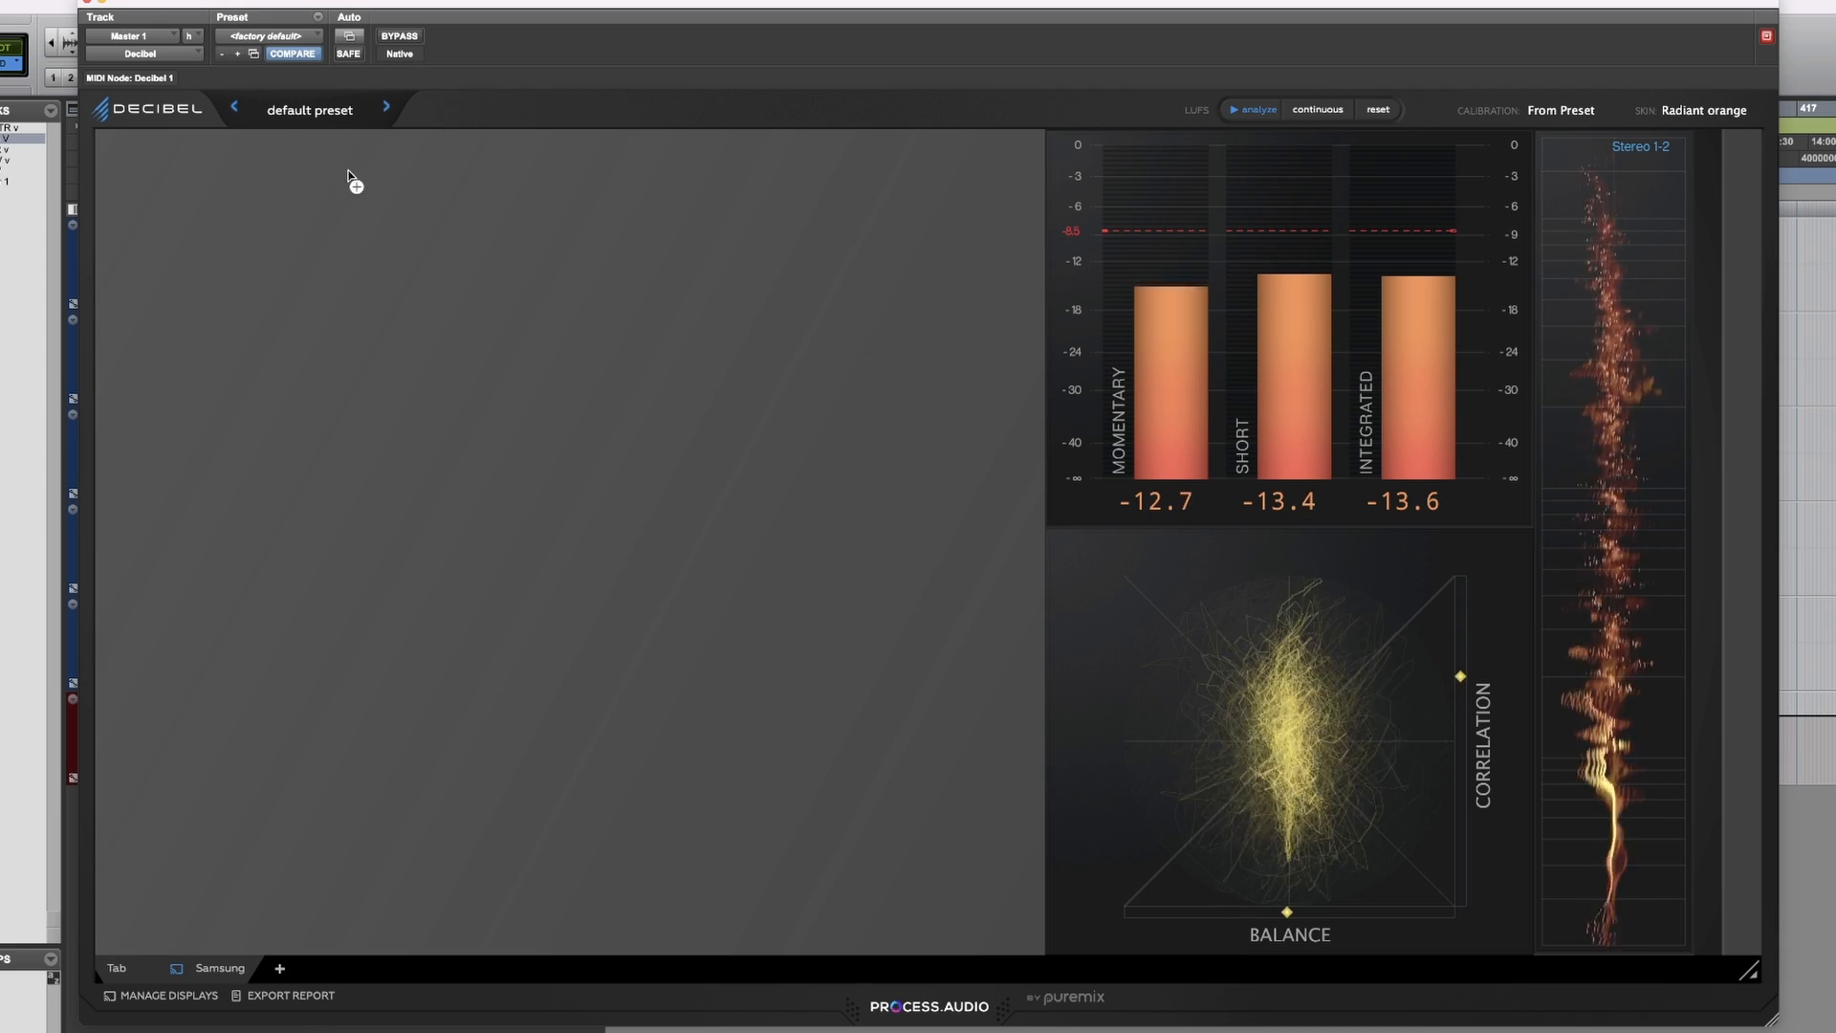
left_click(332, 121)
mouse_move(337, 180)
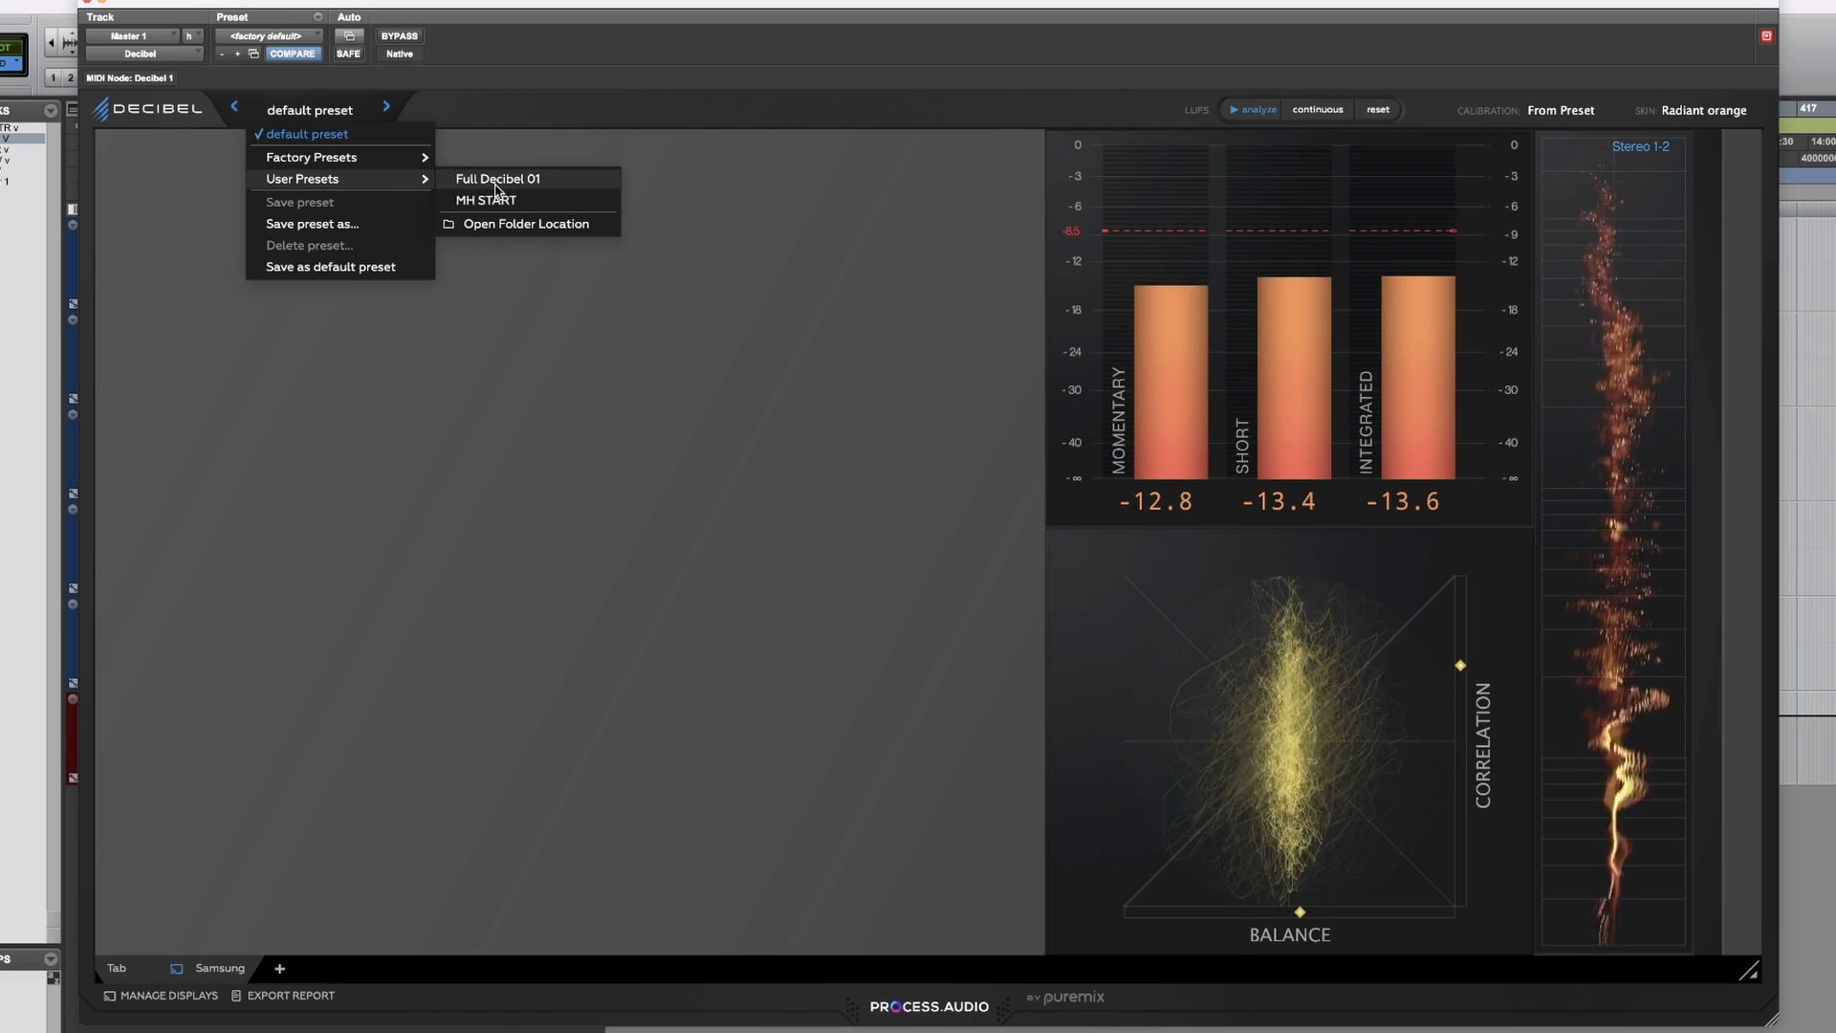
left_click(488, 199)
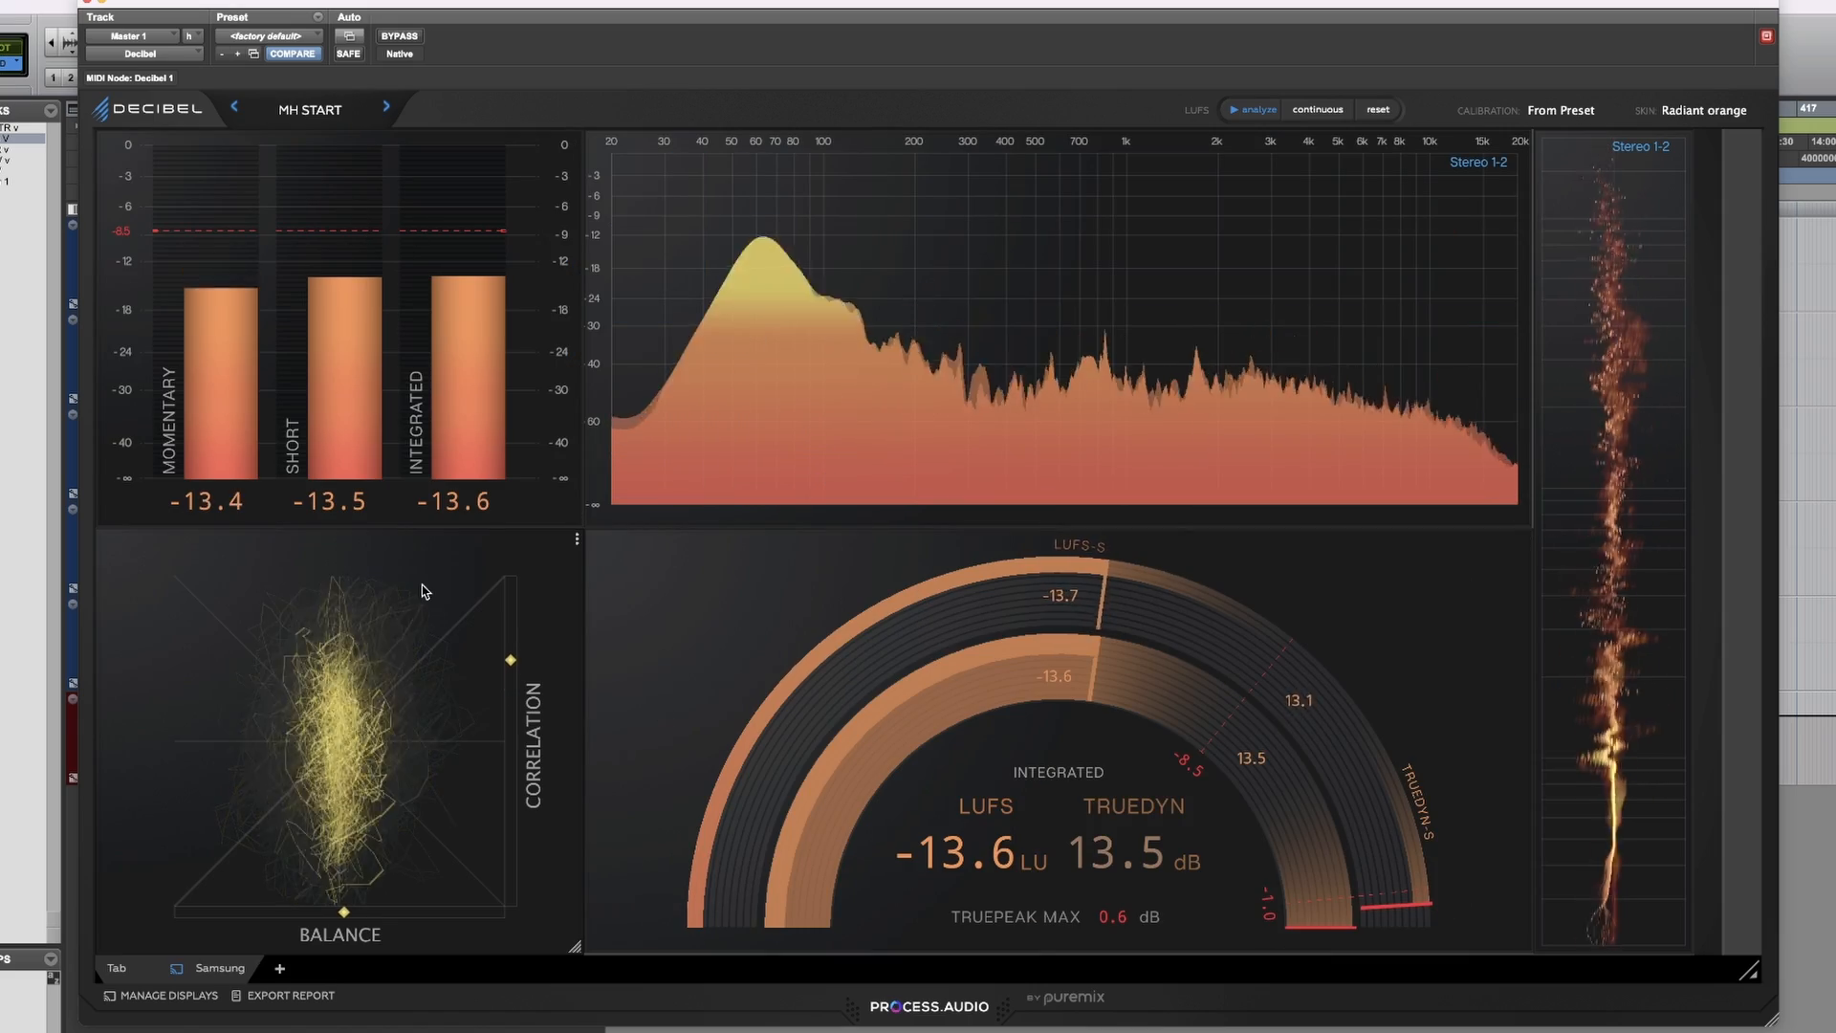
Open the Displays Manager for the remote displays and move its window over the spectrum analyzer.
left_click(209, 968)
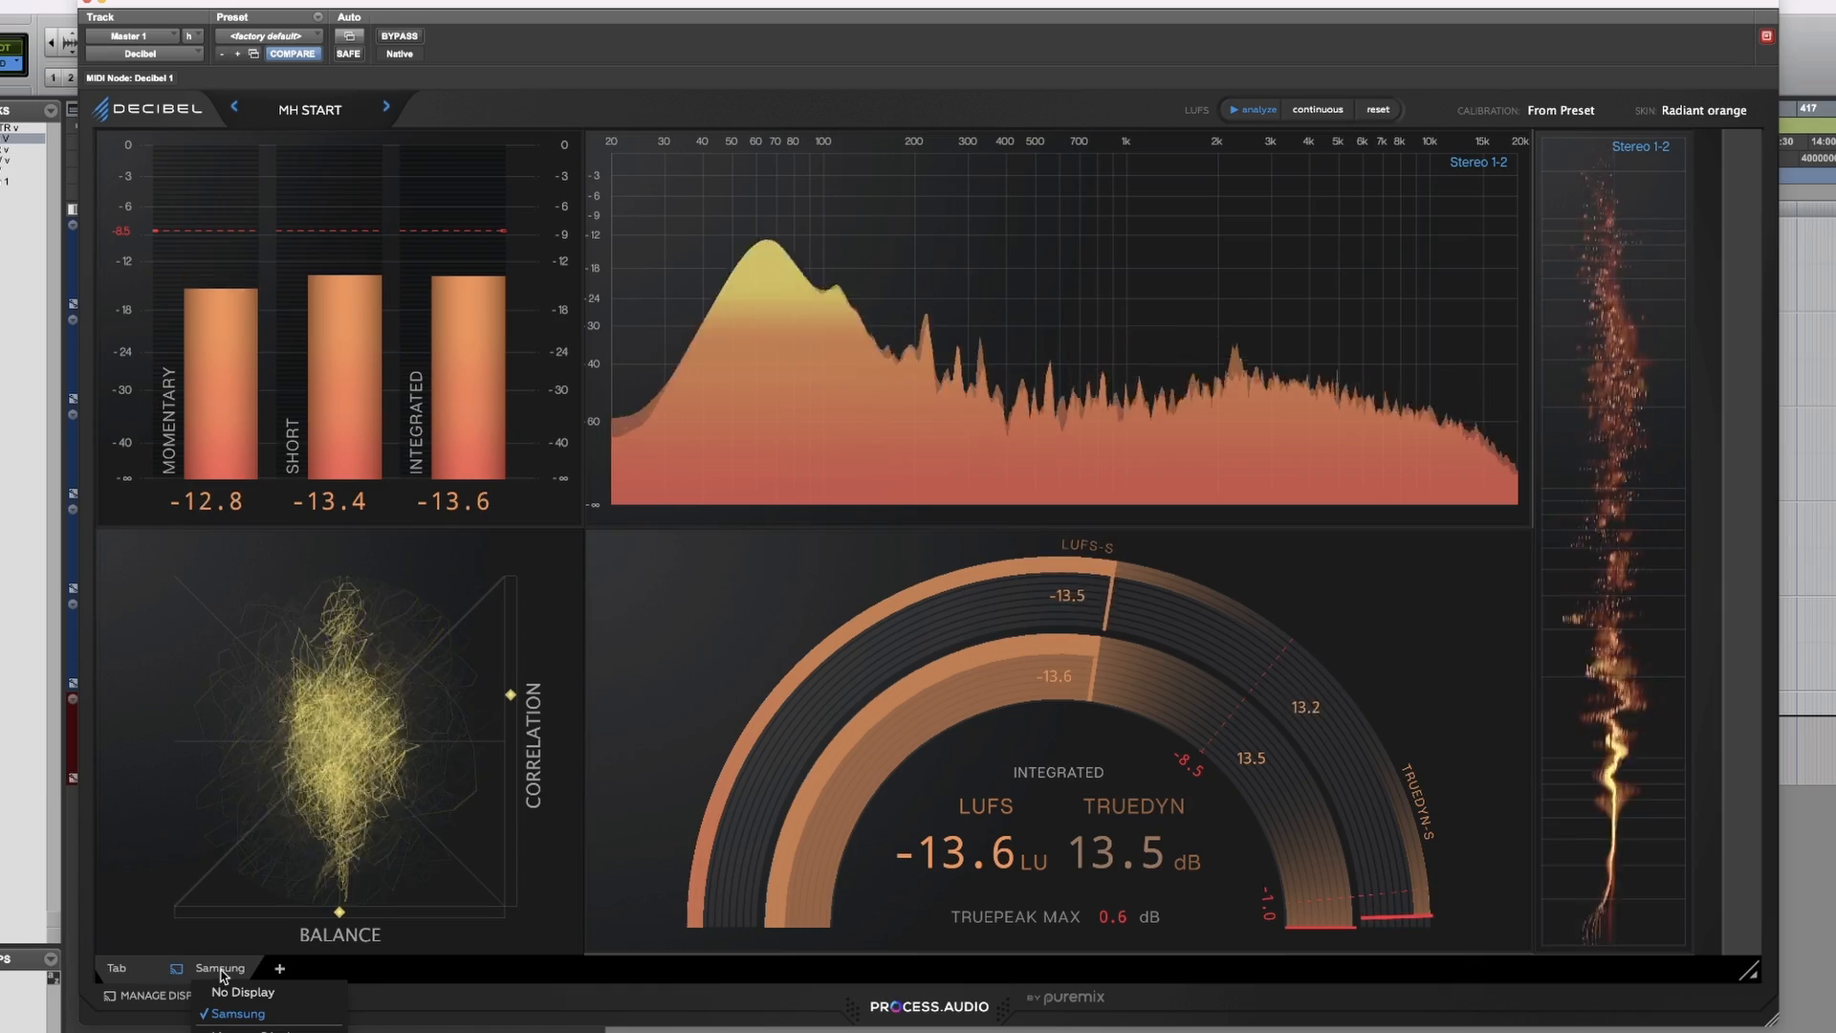
left_click(254, 1031)
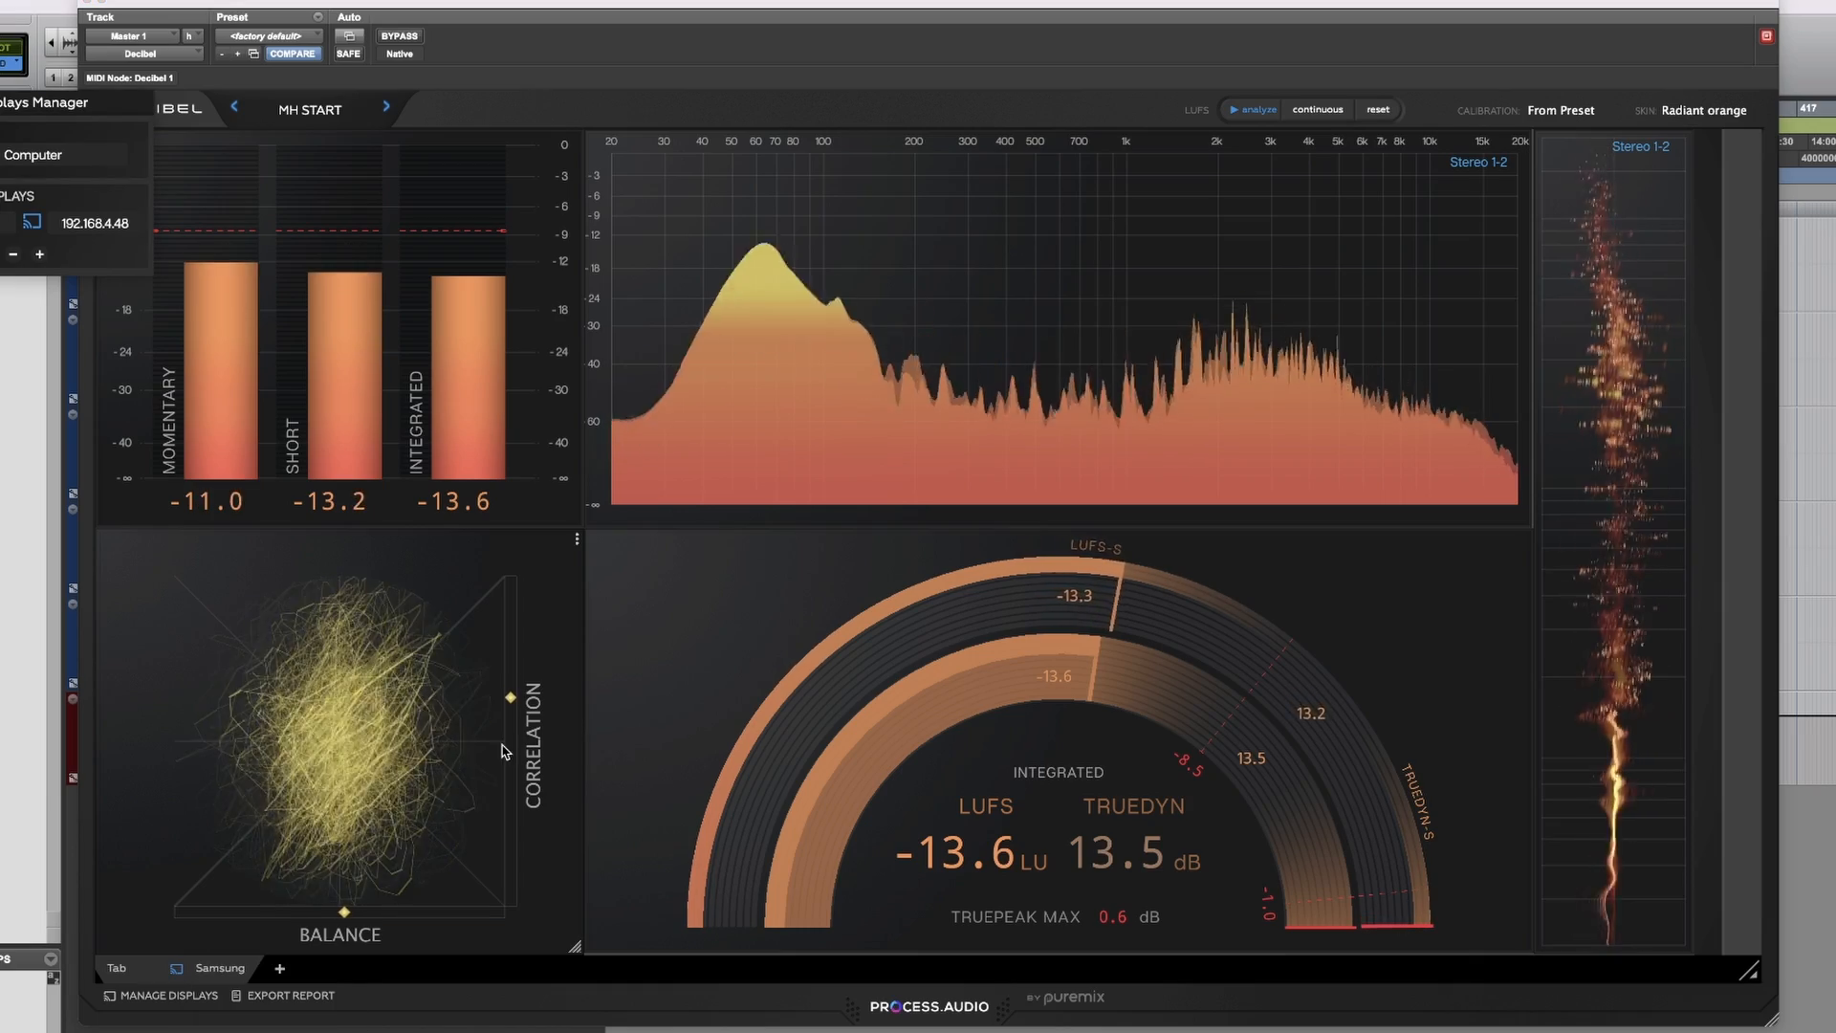
left_click_drag(119, 104, 799, 209)
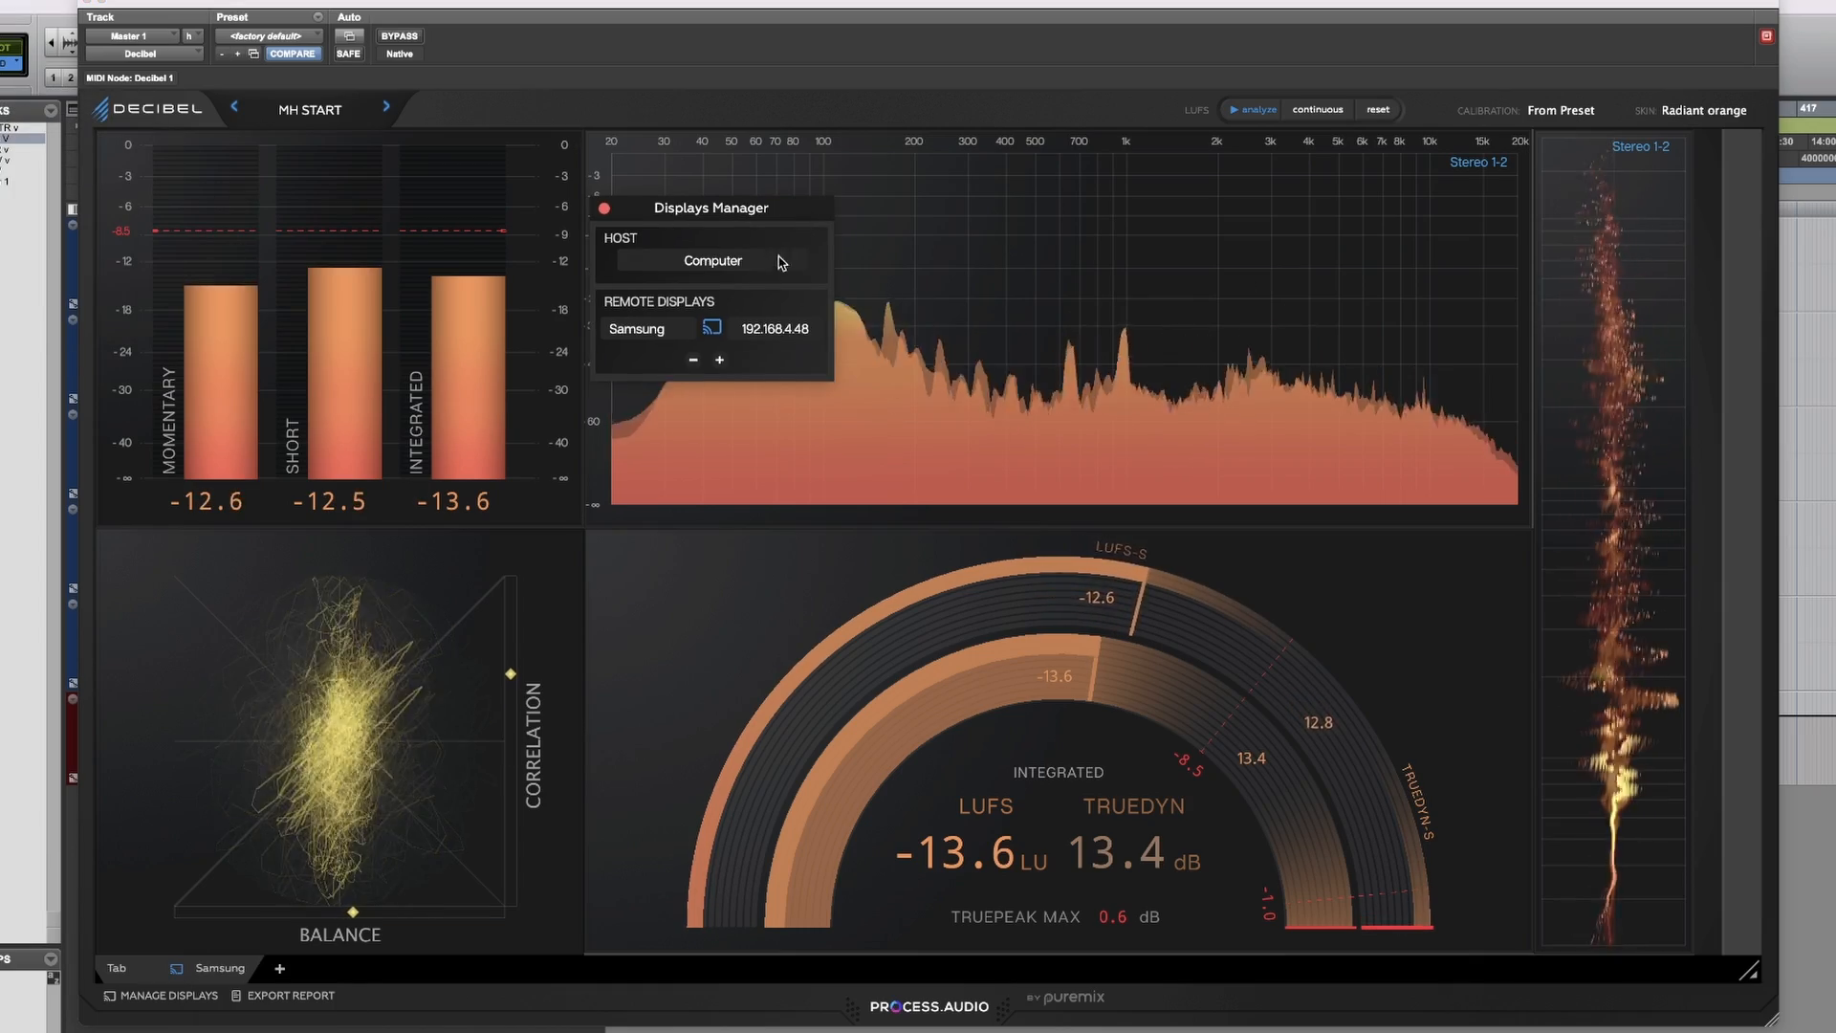